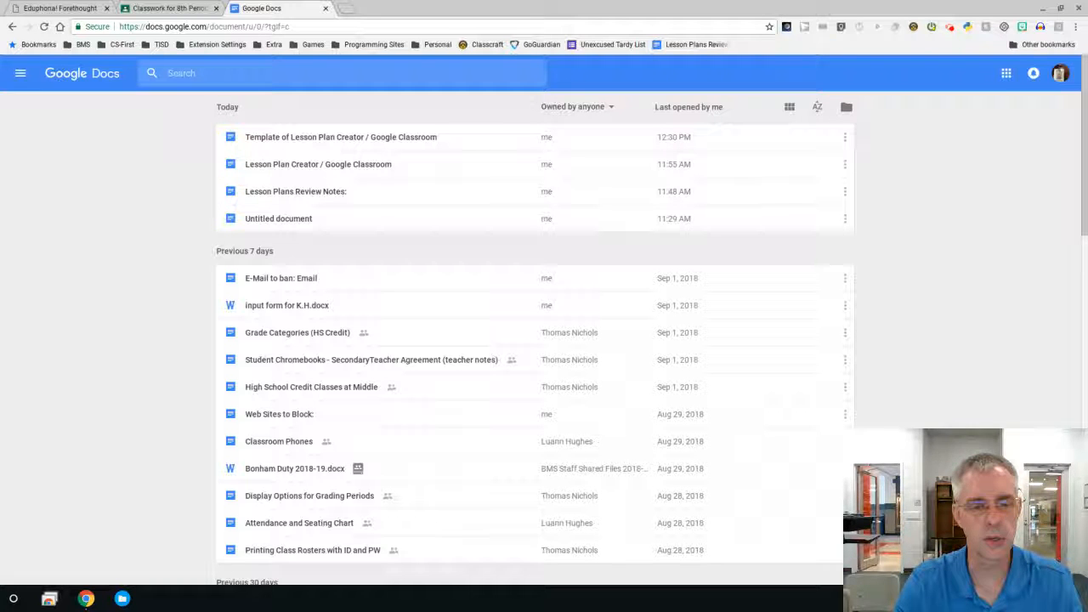
Create a new blank document and set its zoom to 175%
click(174, 61)
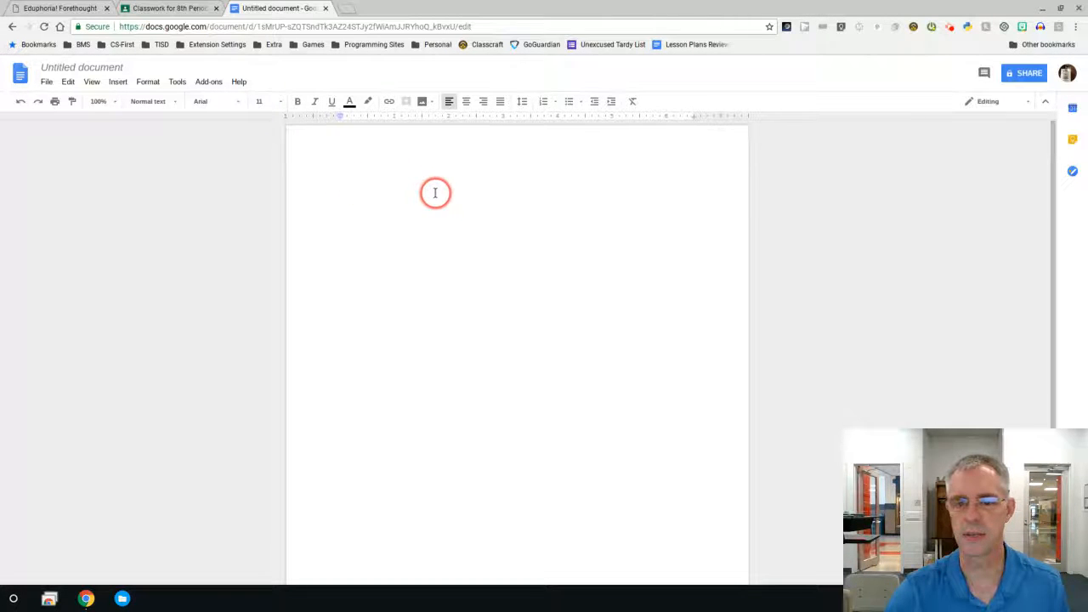
click(115, 101)
click(113, 223)
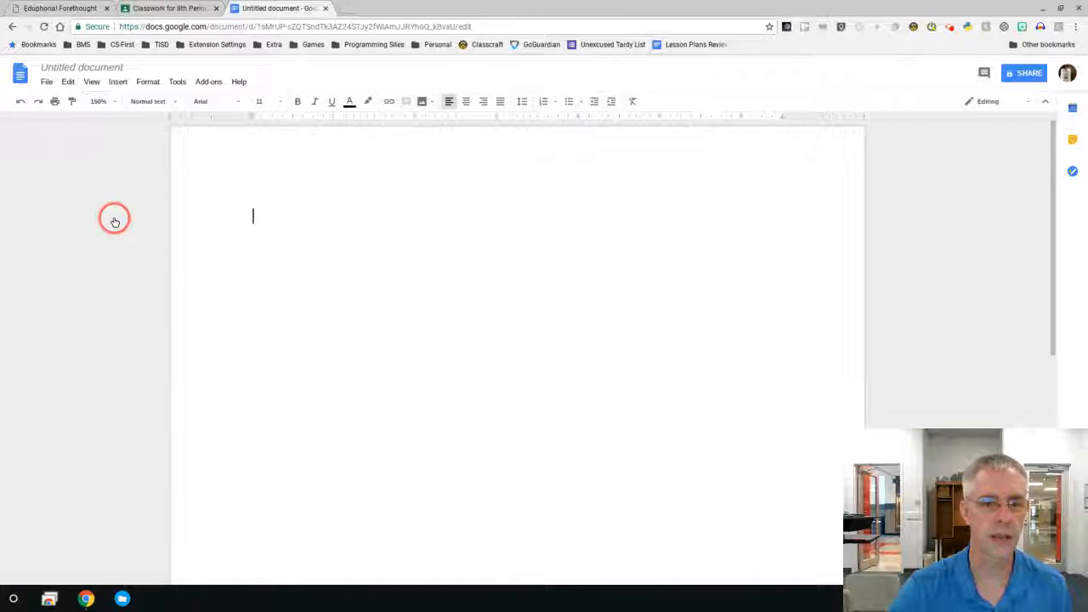
click(114, 102)
click(114, 102)
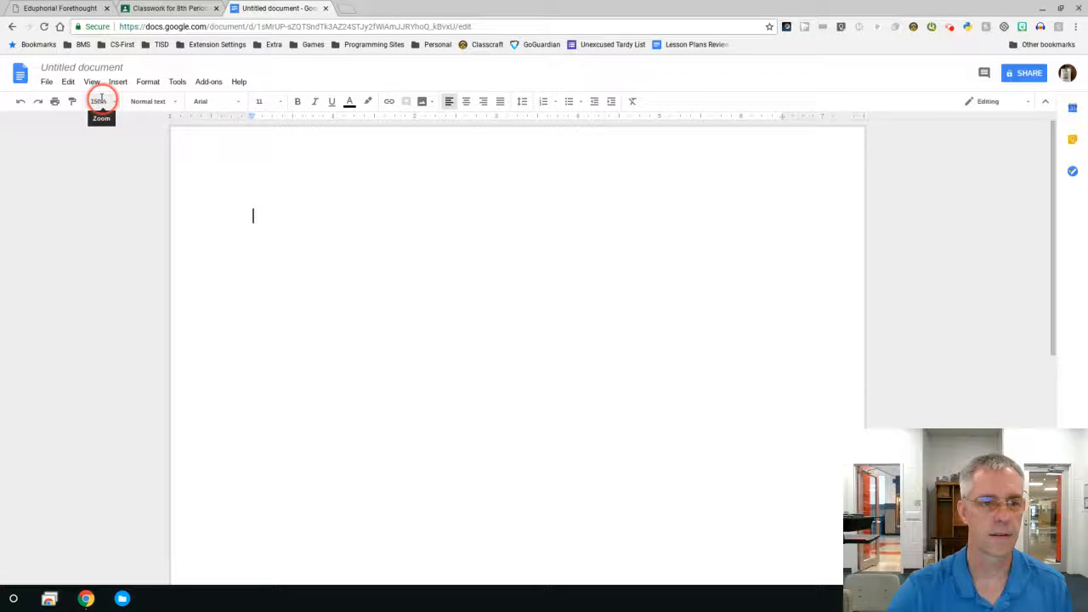
click(113, 101)
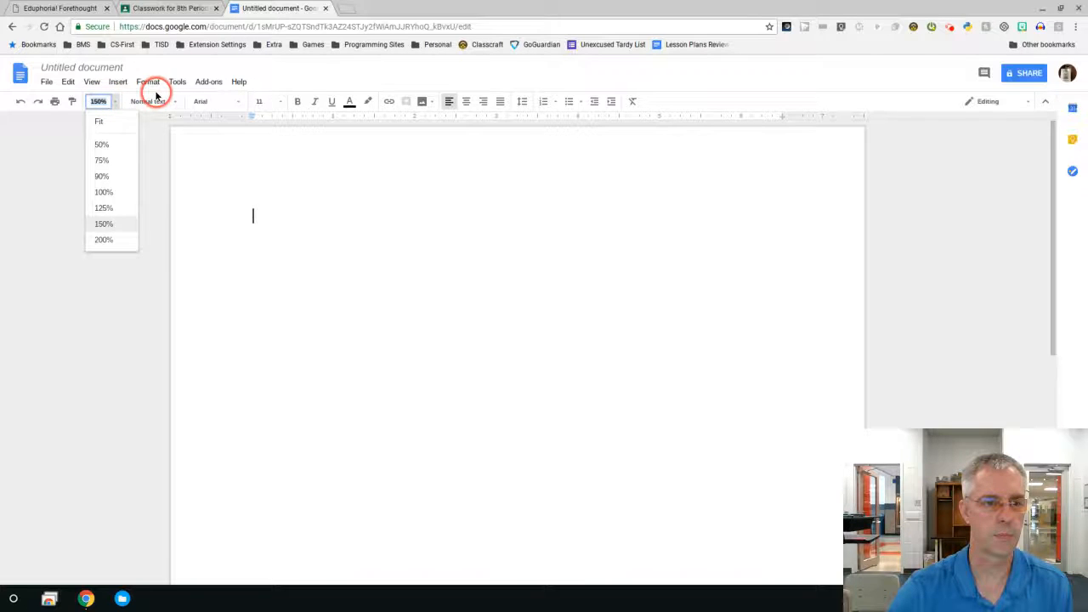
text(175)
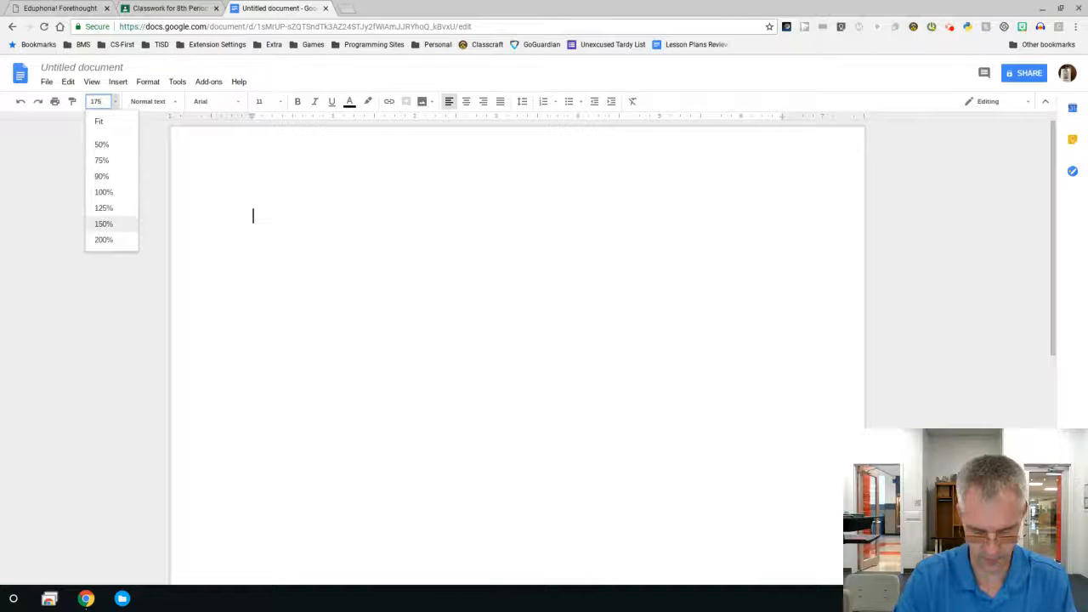
key(Return)
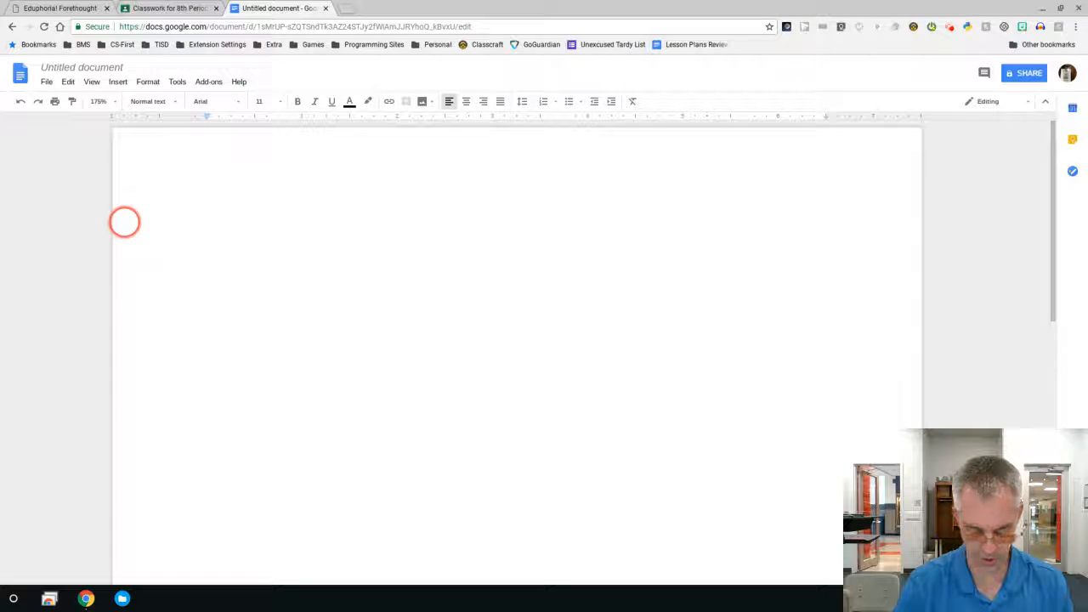
Write the heading "How to make an Outline:" on the first line and name the document with the same text
text(H)
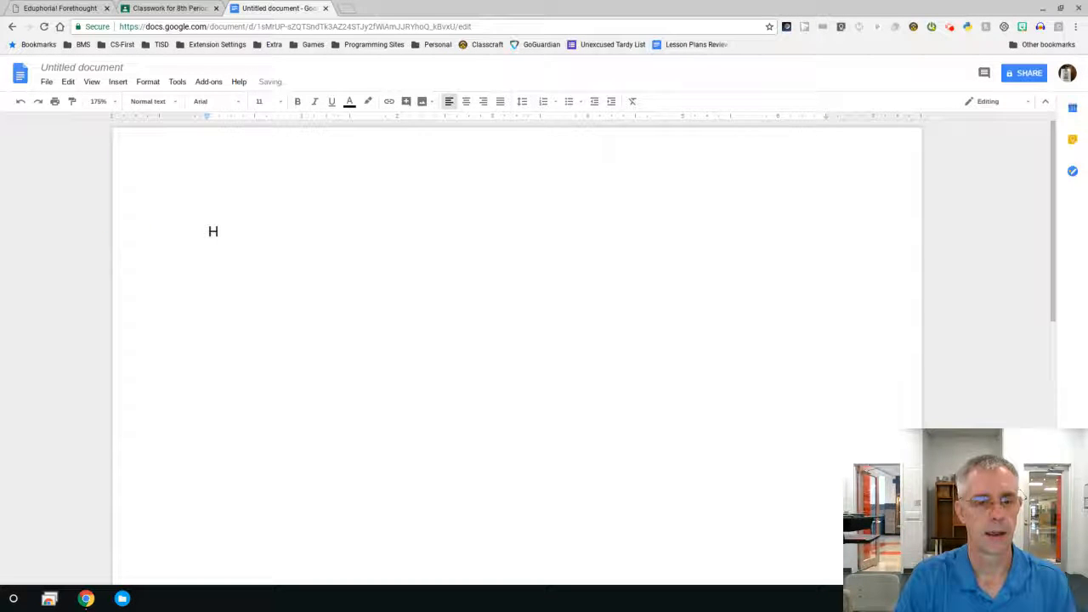
text(ow to make an Outlien)
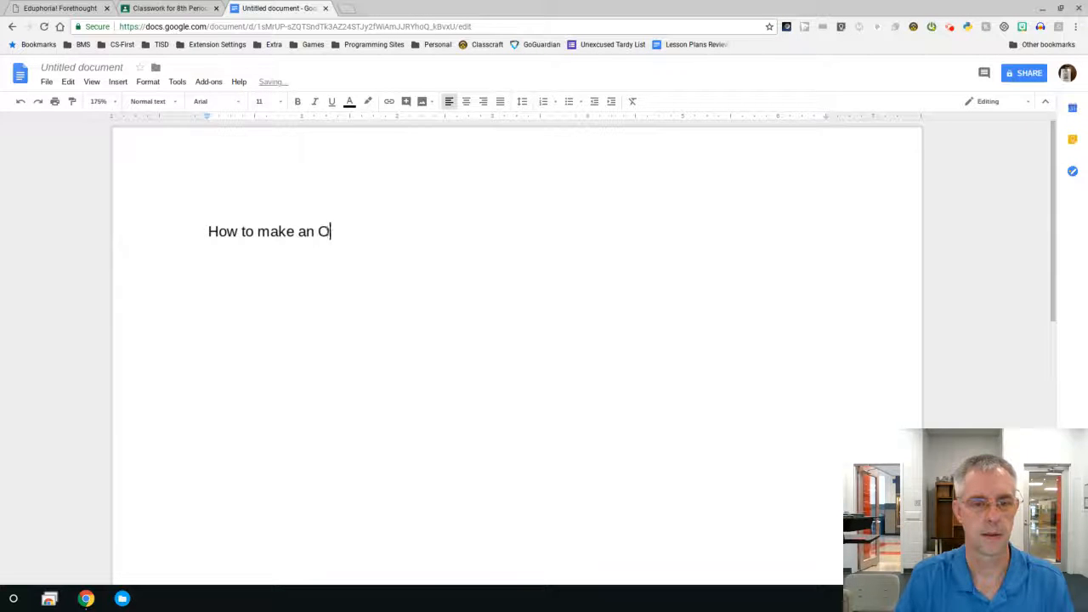
key(BackSpace)
key(BackSpace)
text(ne:)
key(Return)
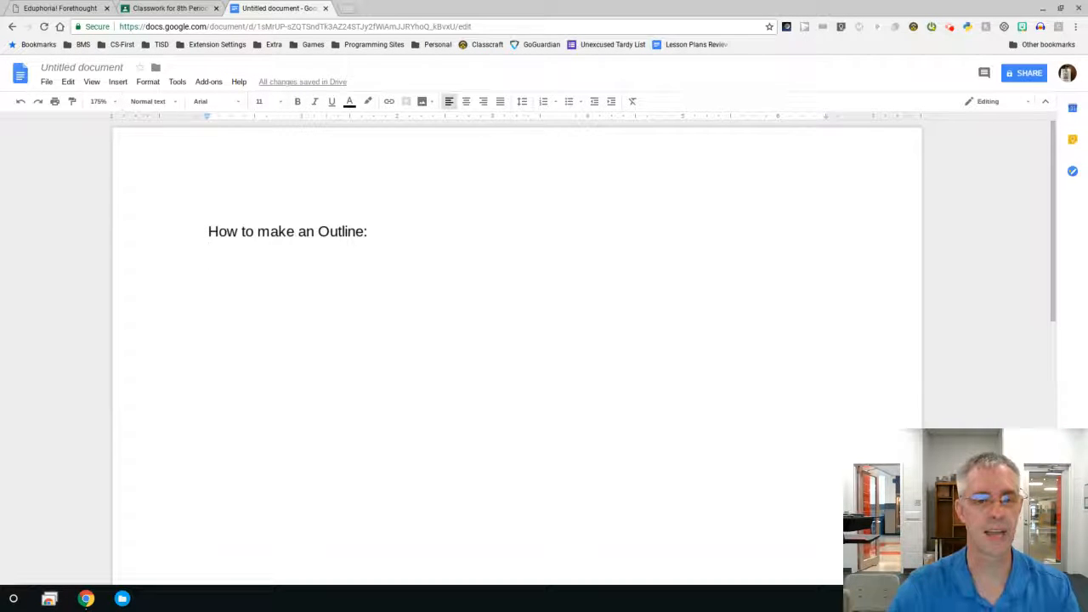
click(76, 68)
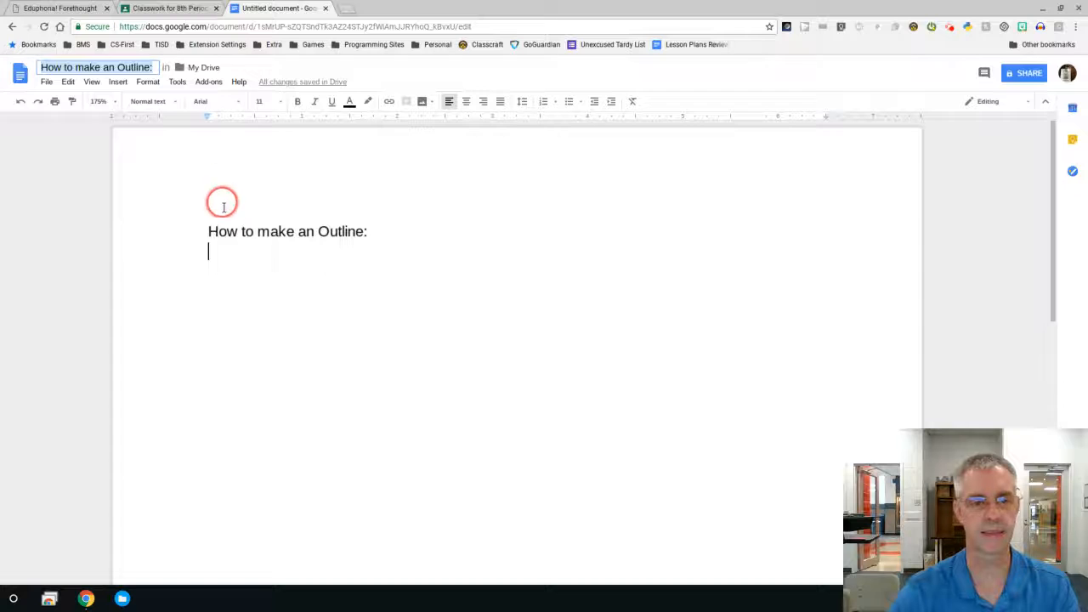
click(291, 254)
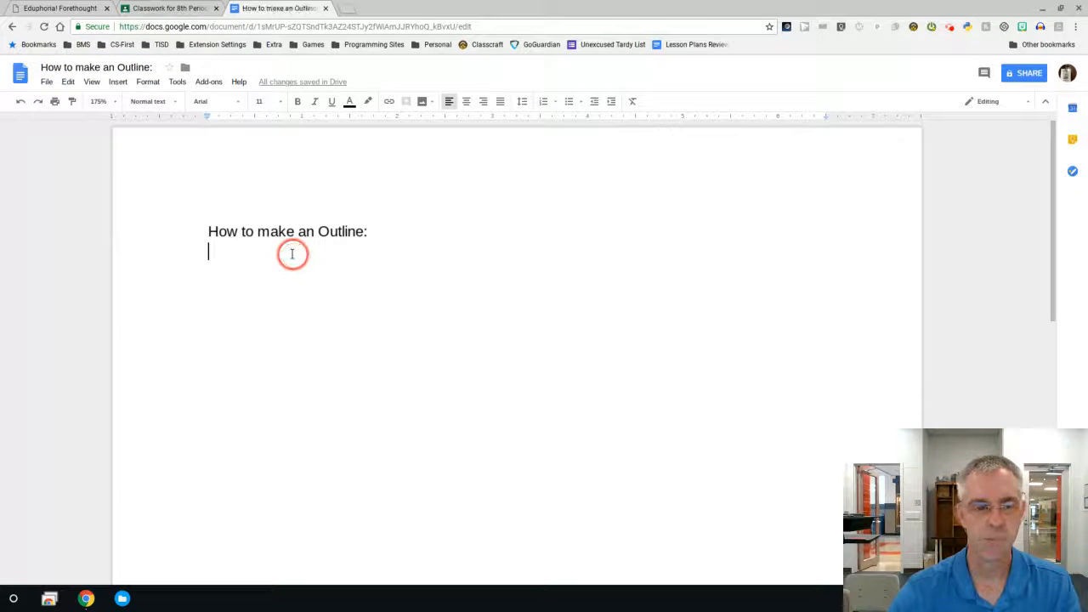
Leave a blank line under the heading and start a numbered list in the Roman numeral, capital letter, number format
key(Return)
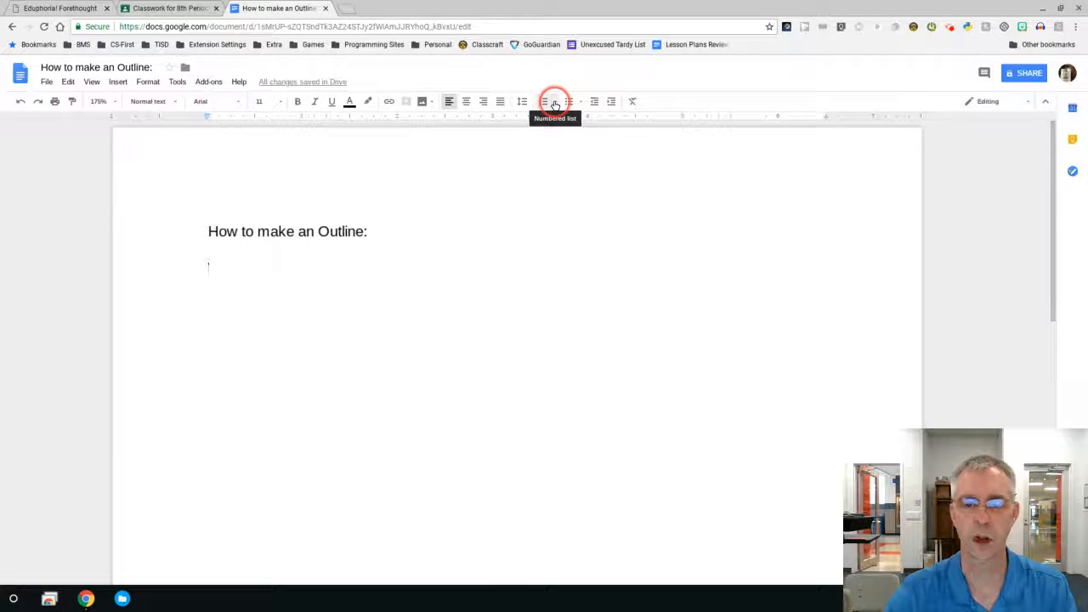
click(554, 104)
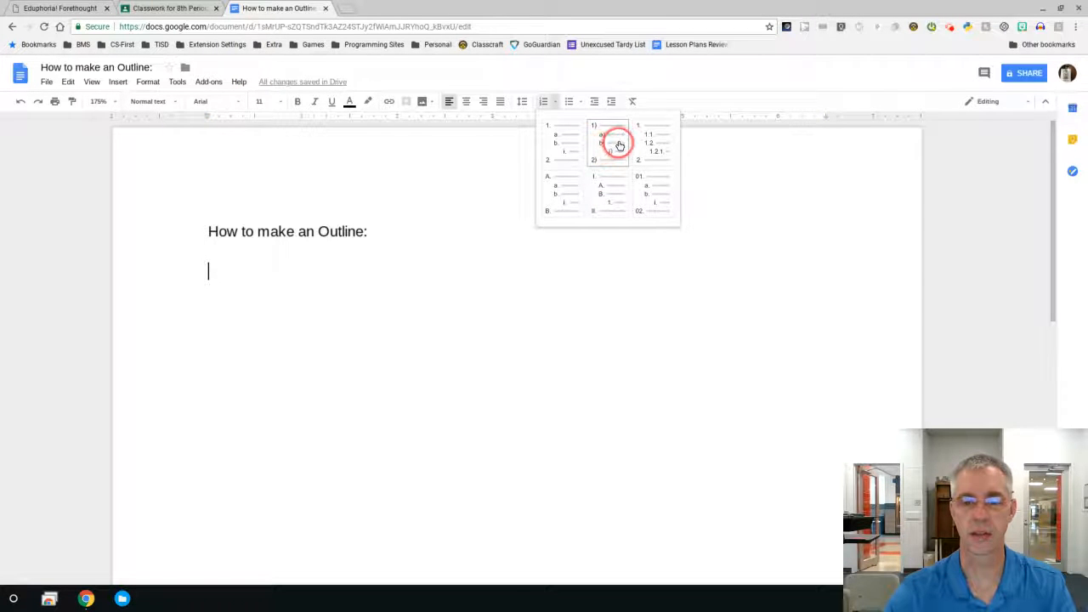
click(609, 188)
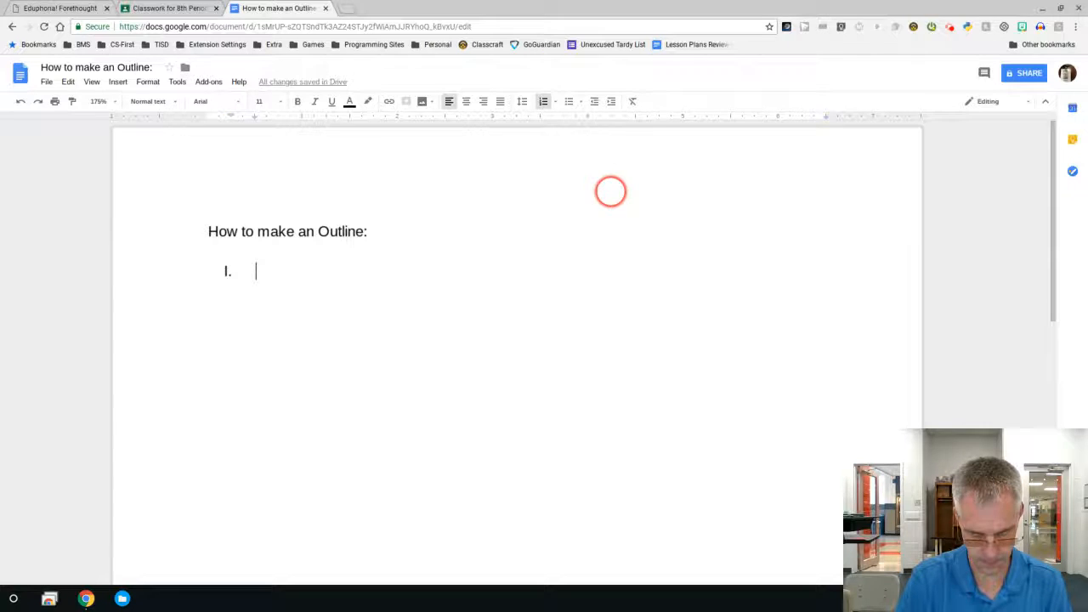
Enter "Steps to make an Outline:" as topic I and start topic II below it
text(Steu)
key(BackSpace)
text(ps to mak)
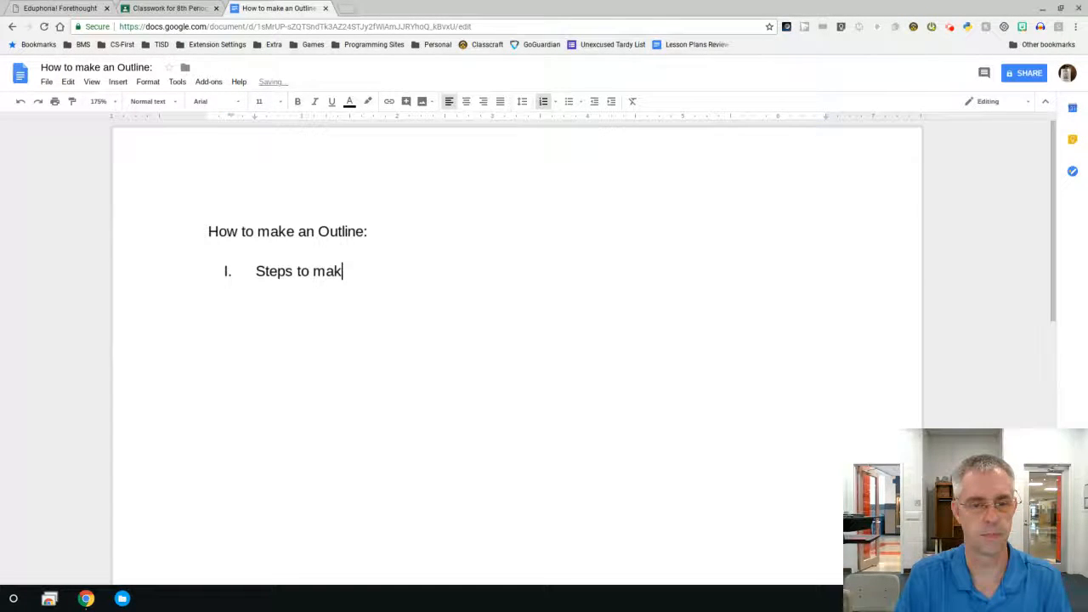
text(e an Outlen)
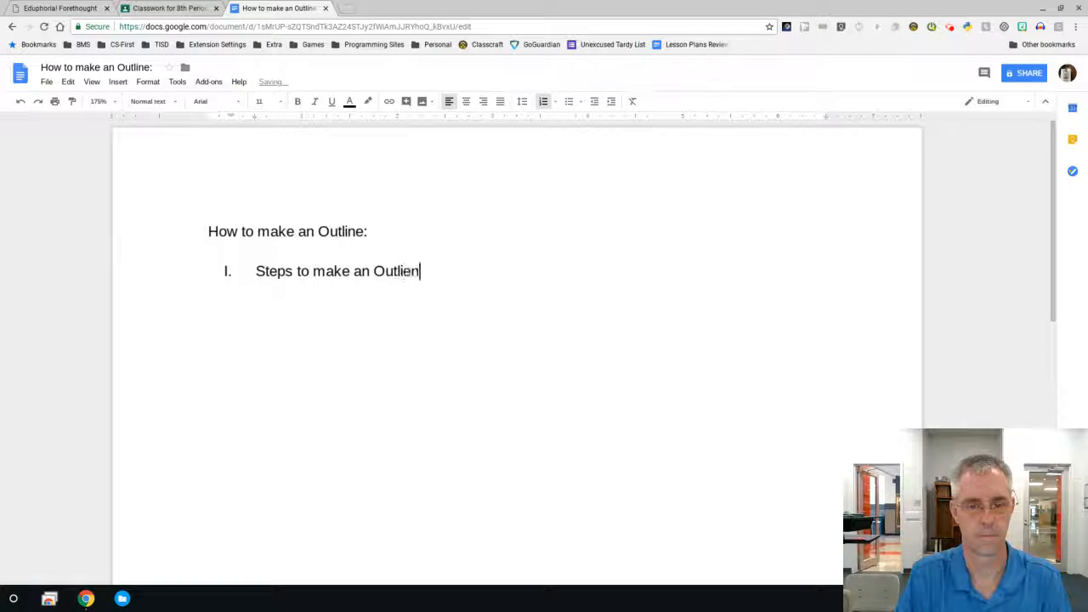
key(BackSpace)
key(BackSpace)
text(ine:)
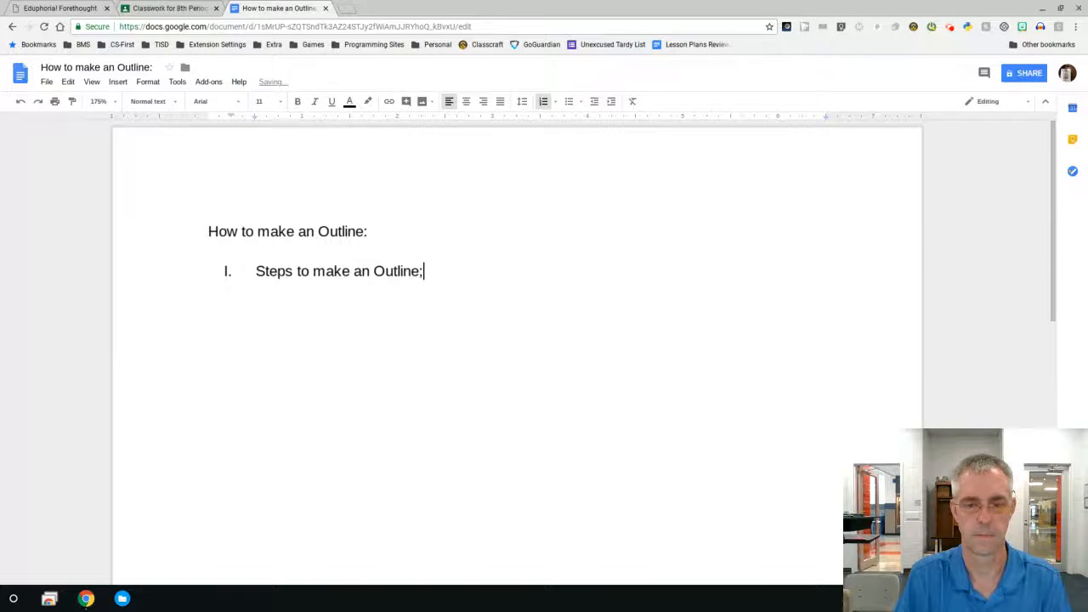
key(Return)
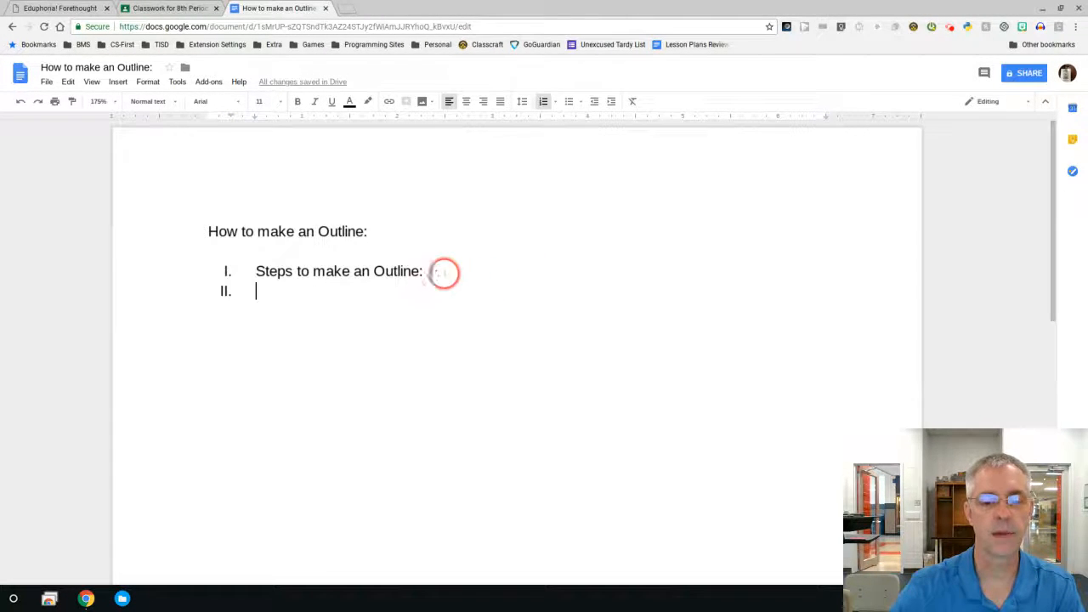
Insert an indented subtopic A reading "Choosing format" under topic I and start subtopic B
click(430, 270)
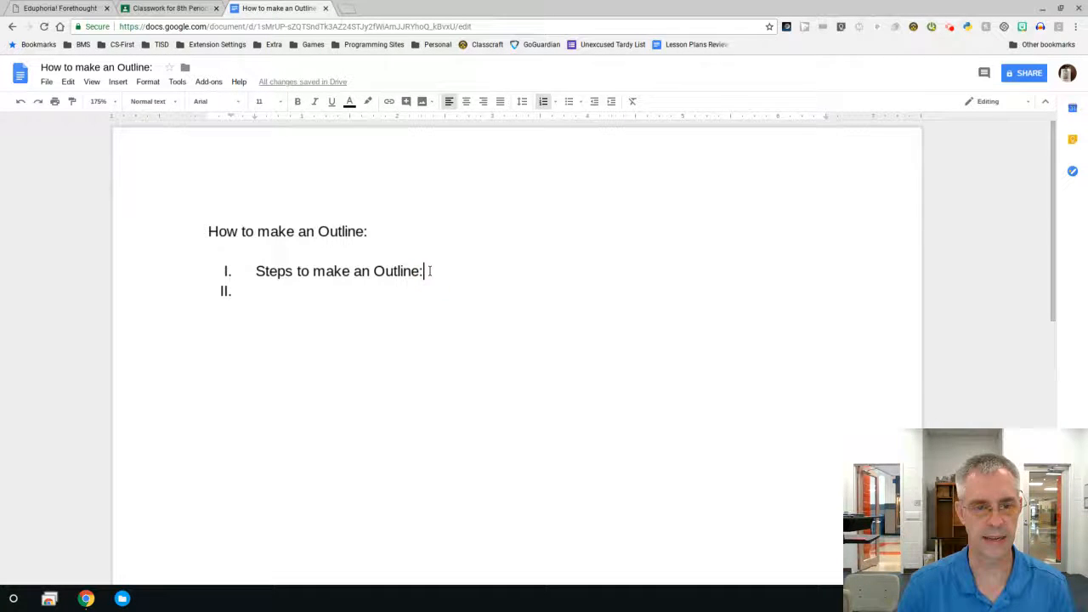
key(Return)
key(Tab)
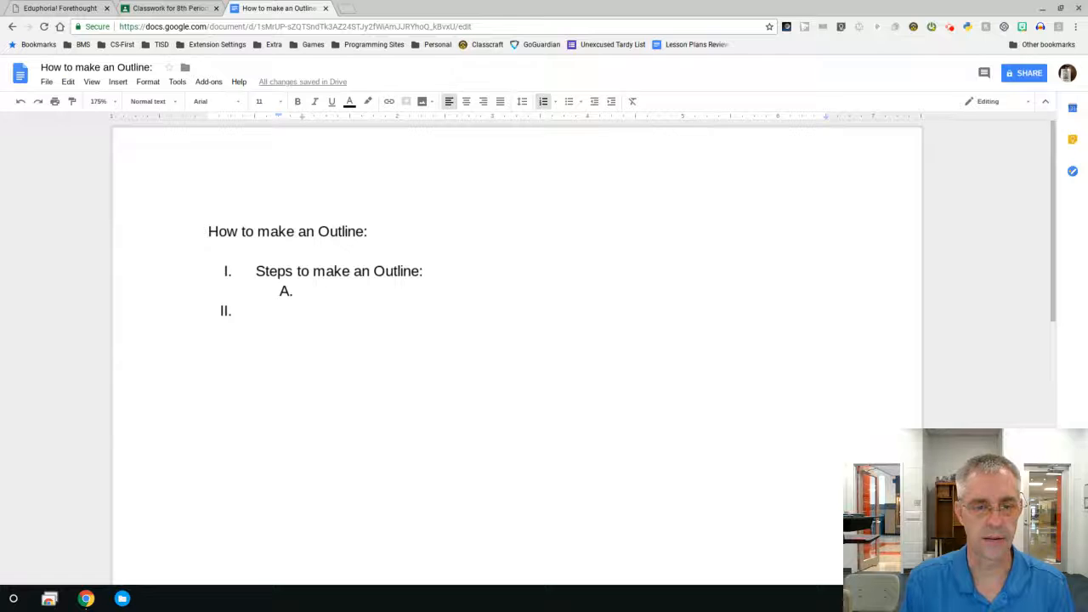
text(Cho)
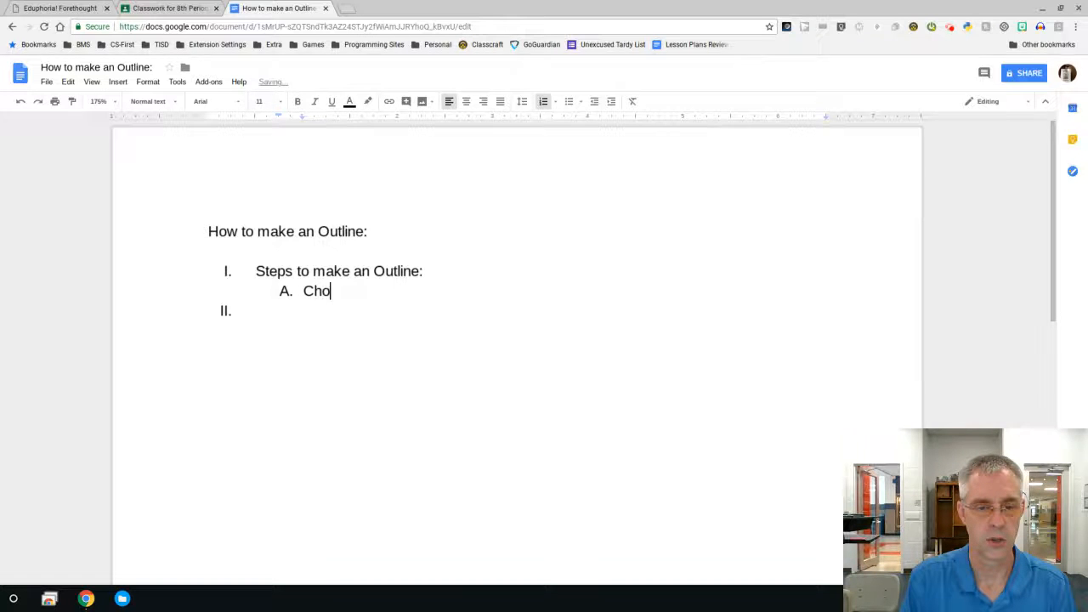
text(ose)
key(BackSpace)
text(ing )
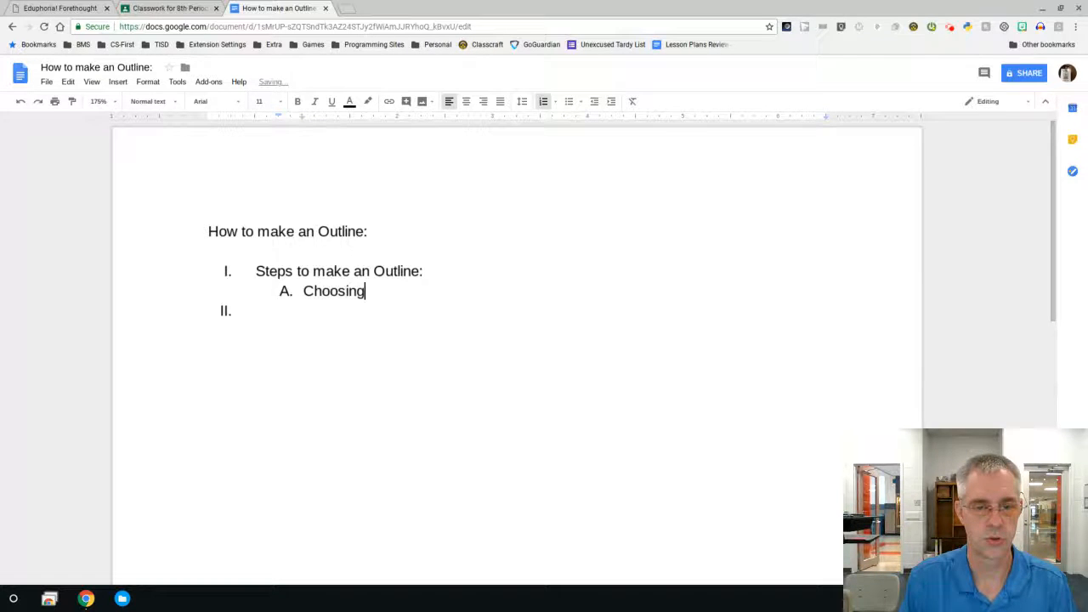
text(fom)
key(BackSpace)
key(BackSpace)
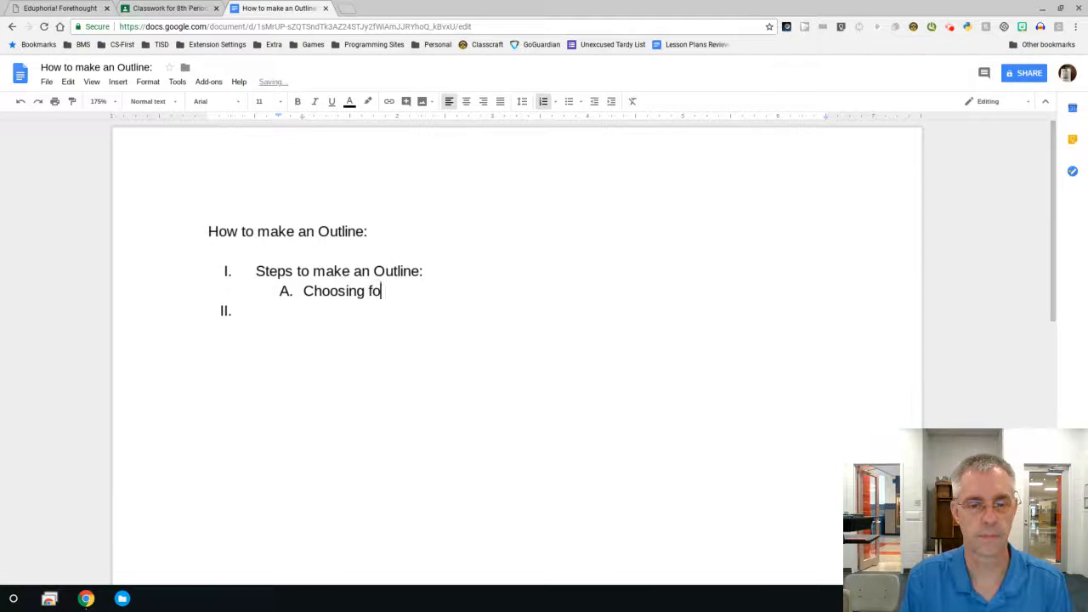
text(ormatt)
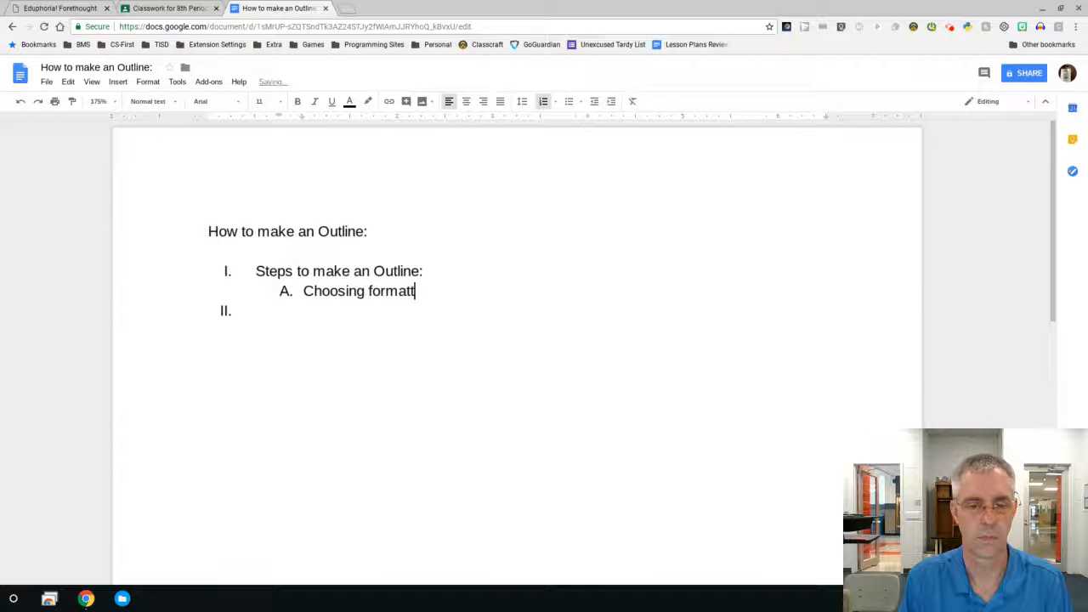
key(BackSpace)
key(Return)
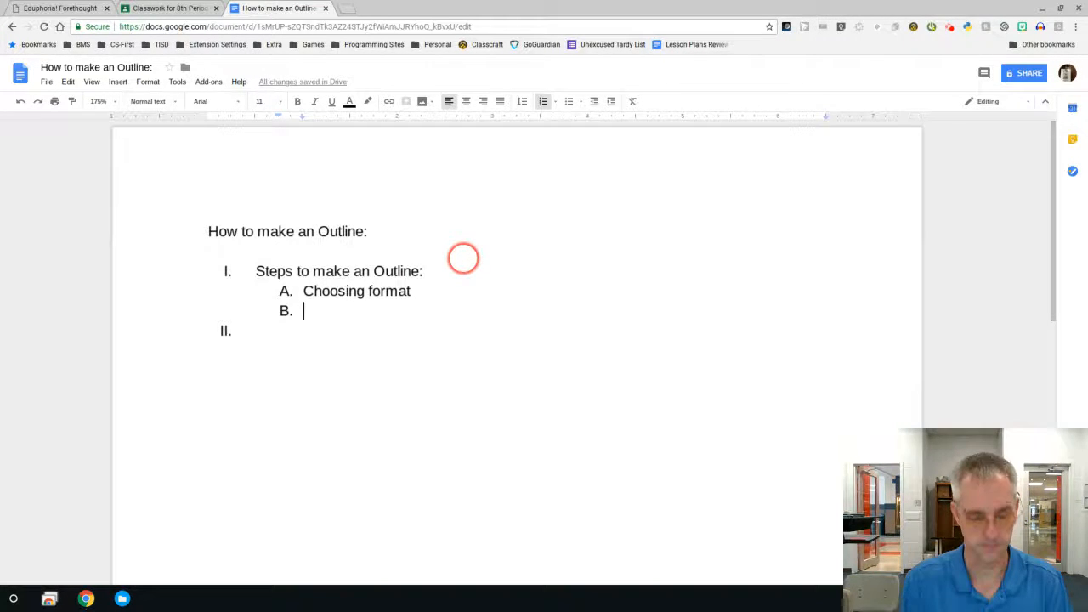
Enter "List topics" as subtopic B and start subtopic C
text(List )
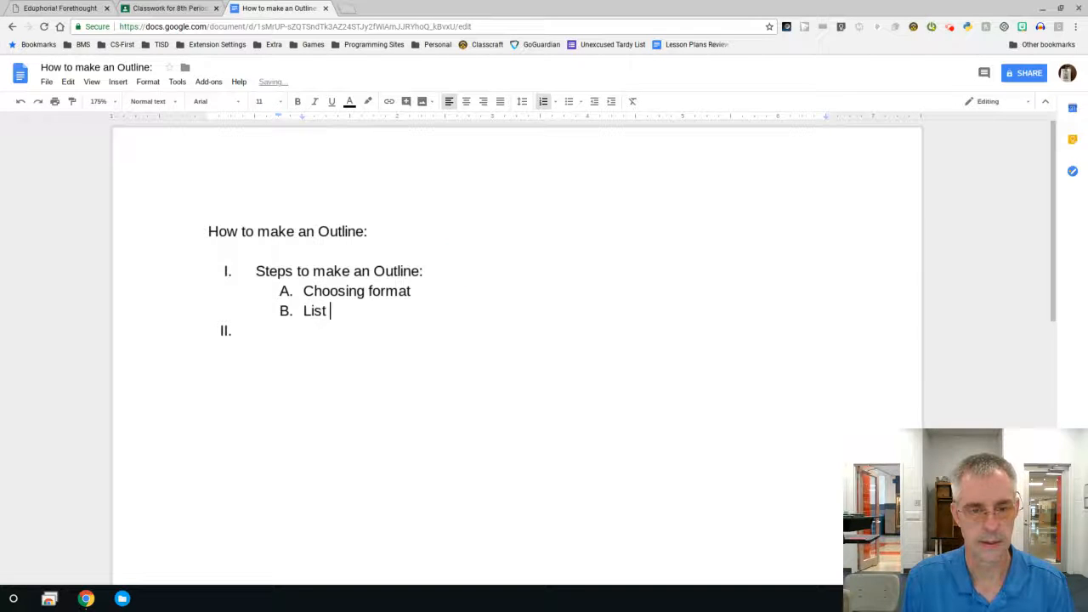
text(tom)
key(BackSpace)
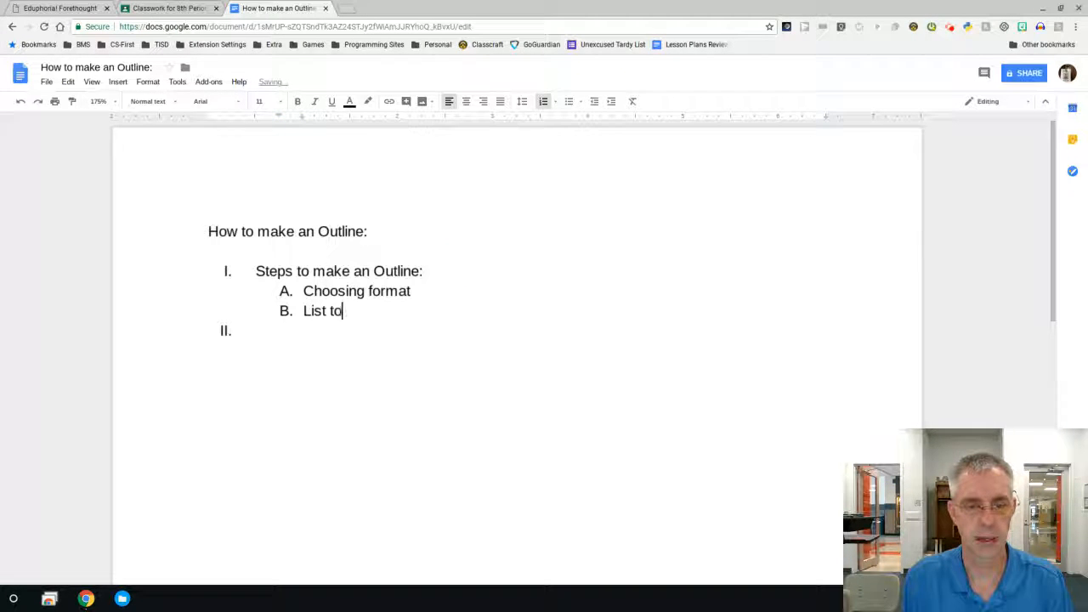
text(pic)
key(BackSpace)
key(BackSpace)
text(tic)
key(BackSpace)
key(BackSpace)
key(BackSpace)
text(9)
key(BackSpace)
text(ics)
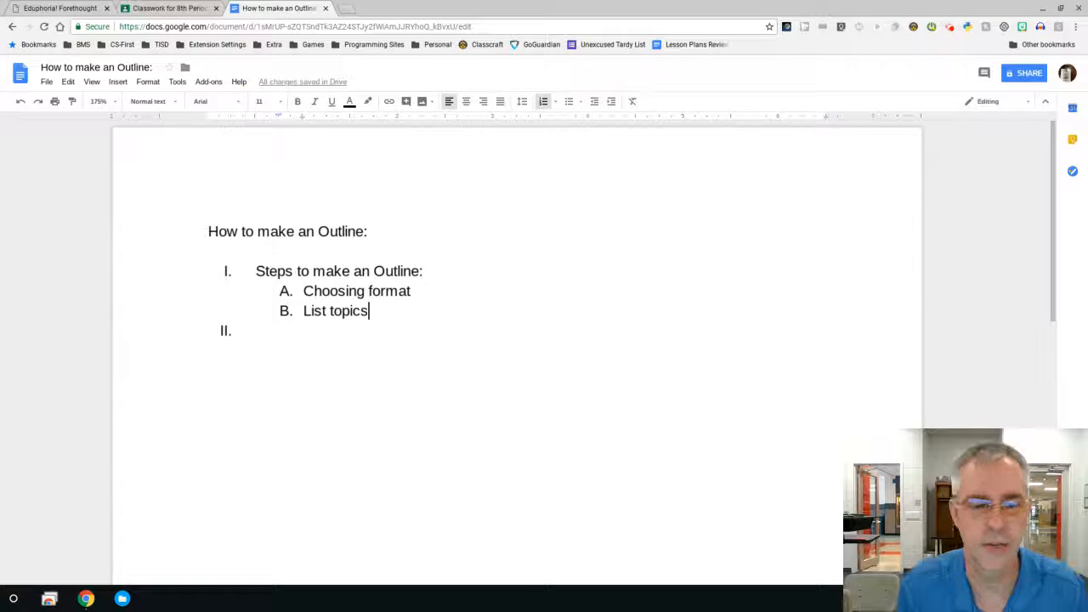
key(Return)
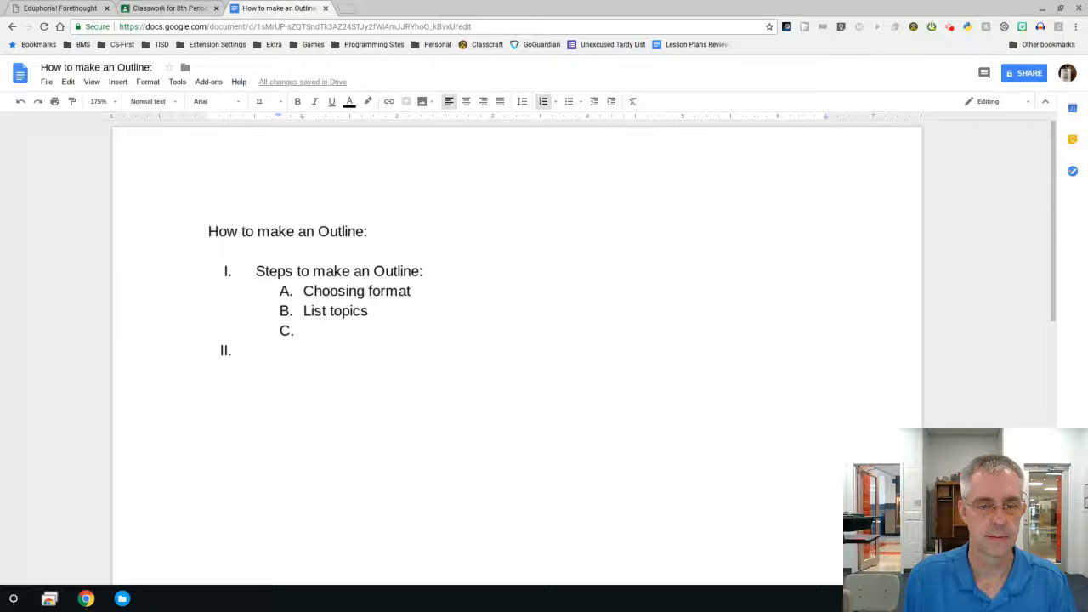
Enter "List subtopics" as subtopic C, spelled without a hyphen, and add an empty subtopic D
text(List sub)
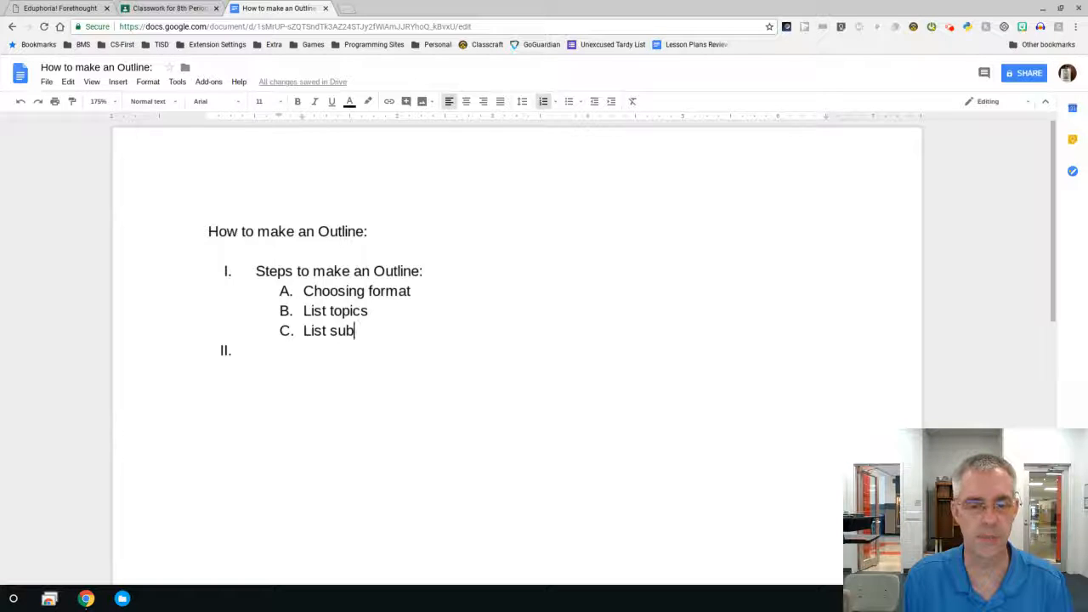
text(-topics)
key(Return)
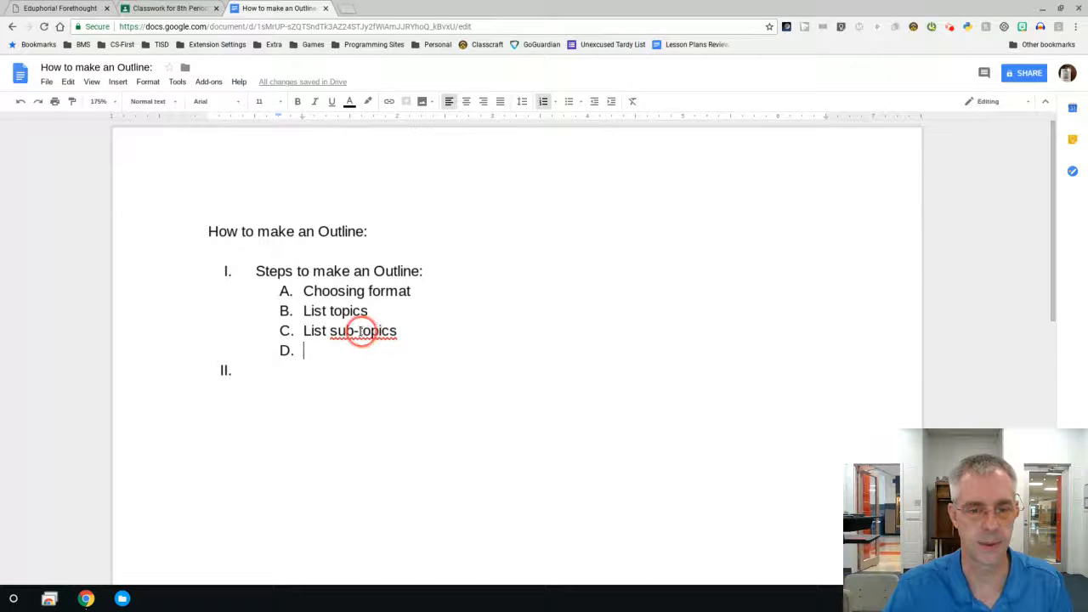
key(BackSpace)
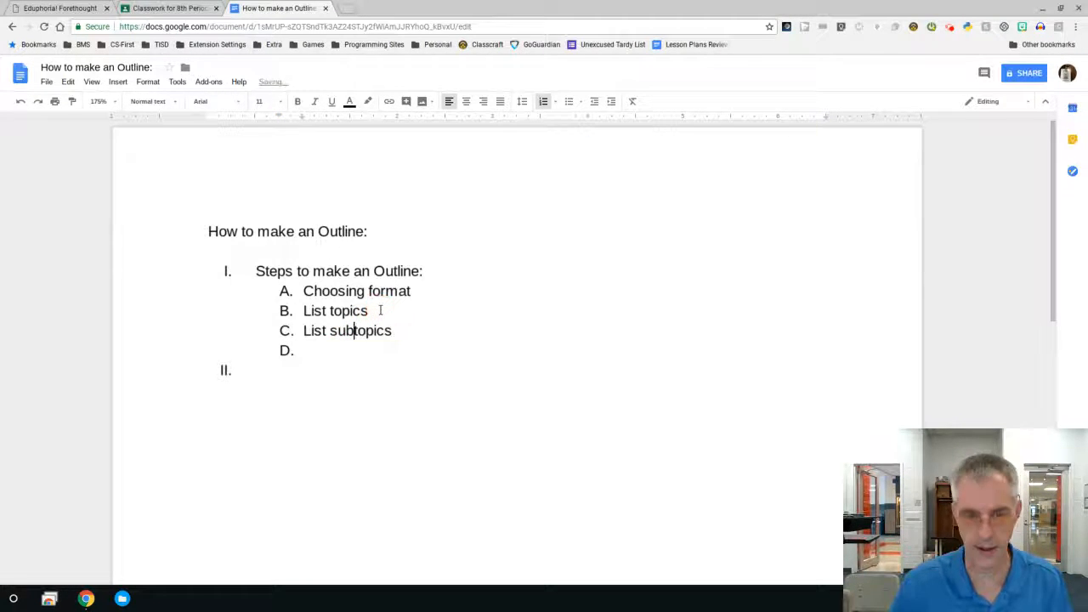
Fill in subtopic D with "Notes" and move on to the empty topic II
click(309, 347)
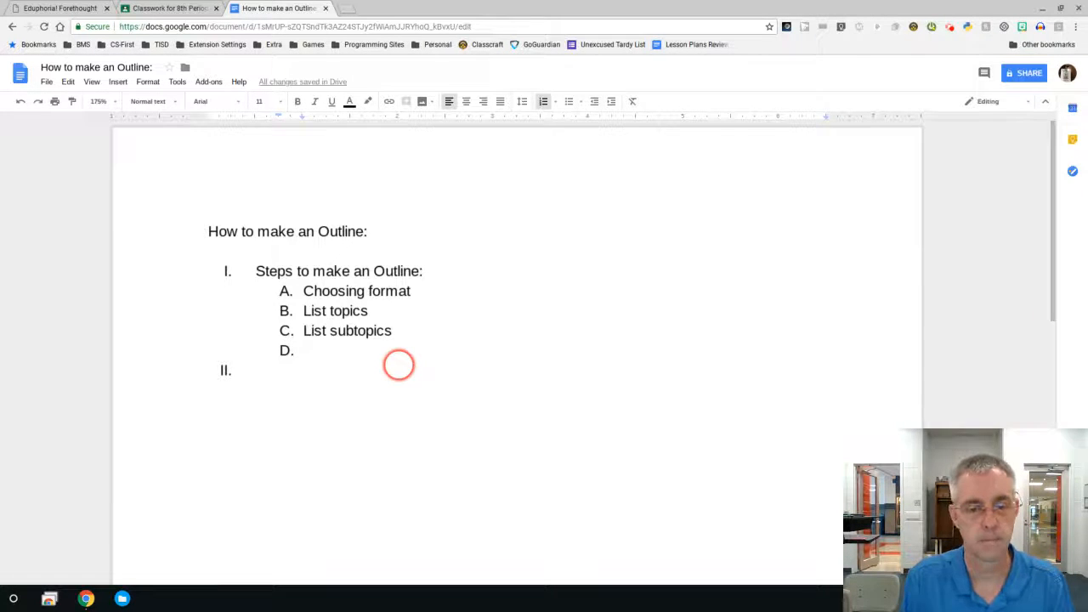
text(Notes)
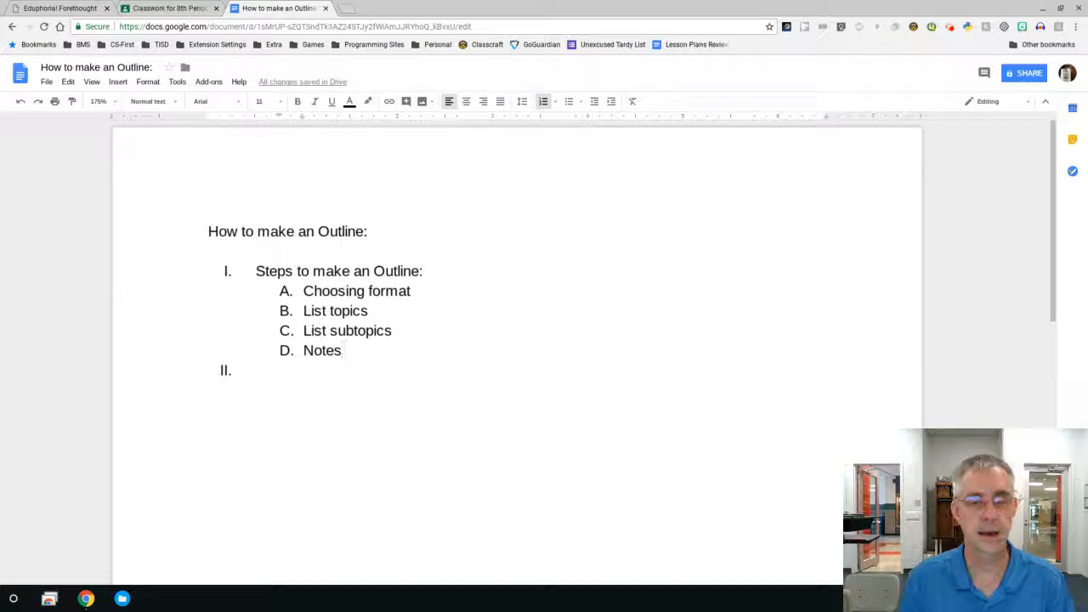
click(274, 372)
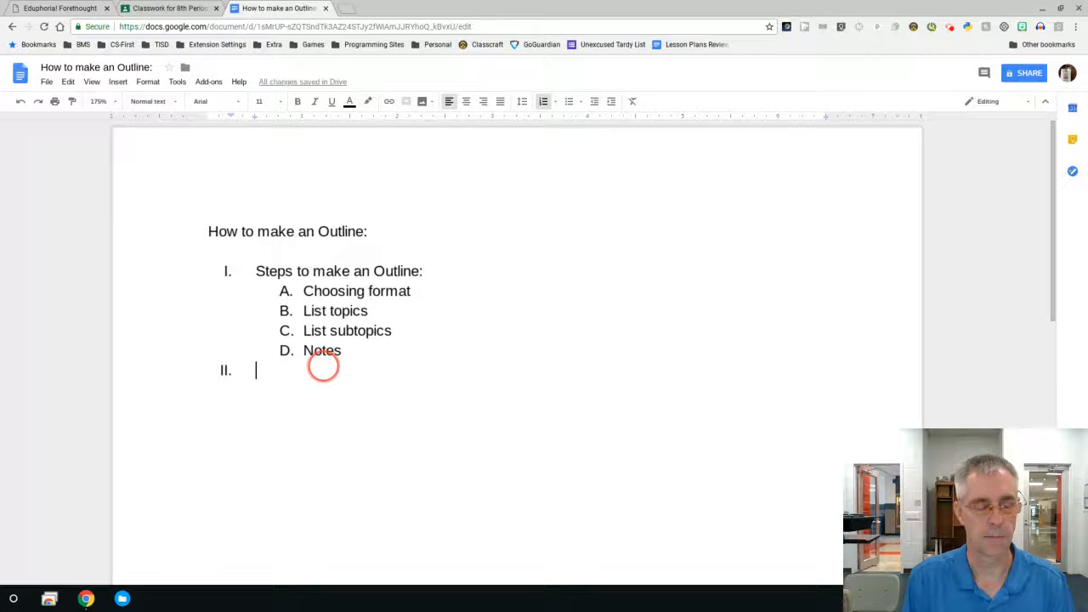
Enter "Printing" as topic II and "Sharing" as topic III, and start topic IV
text(Pri)
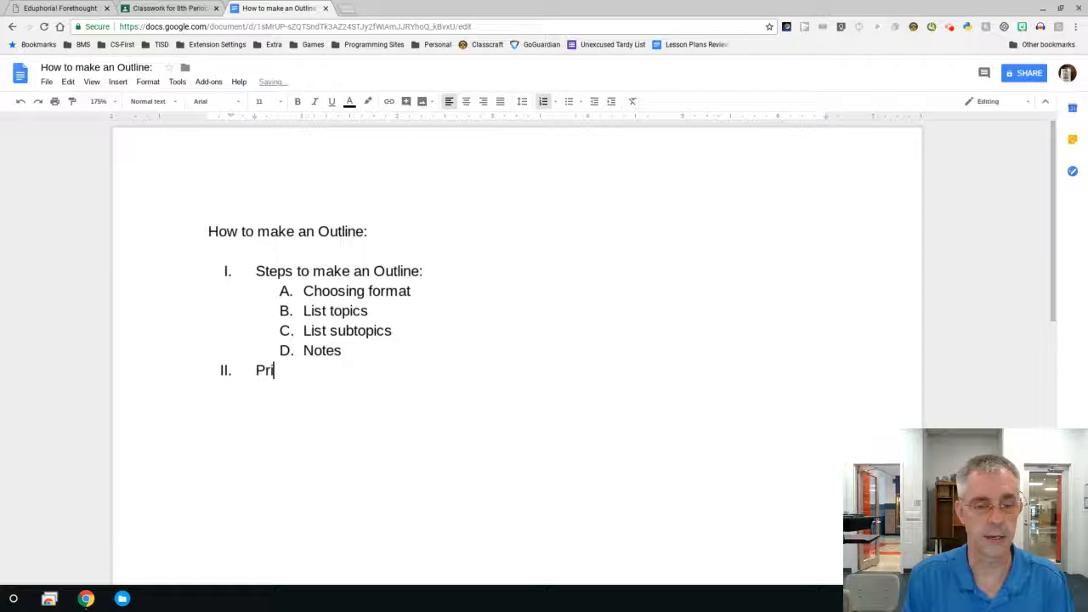
text(nti g)
key(BackSpace)
key(BackSpace)
key(BackSpace)
text(ing)
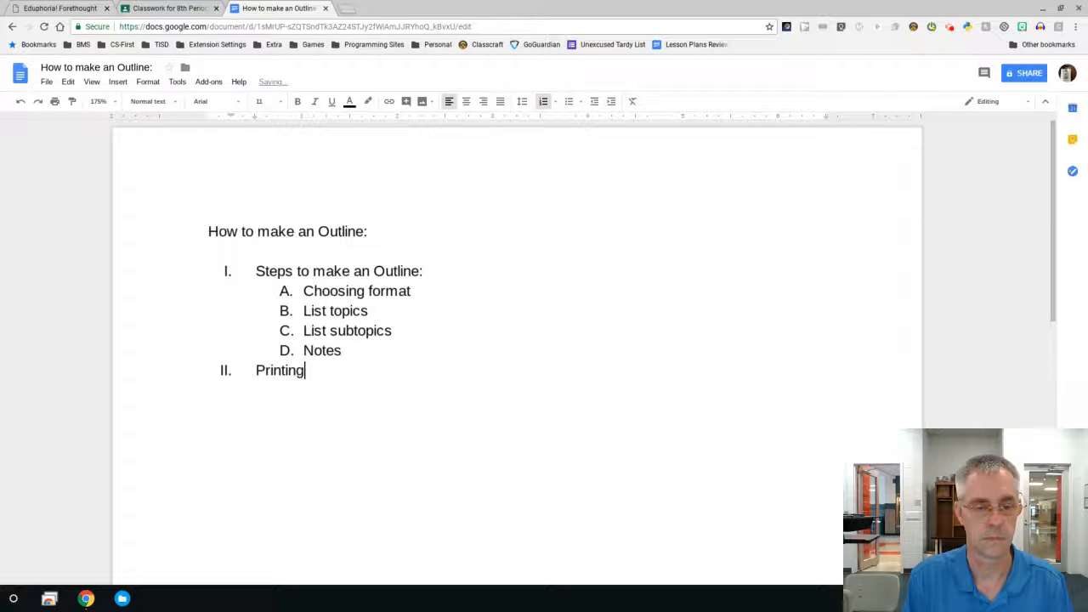
key(Return)
text(Sharing)
key(Return)
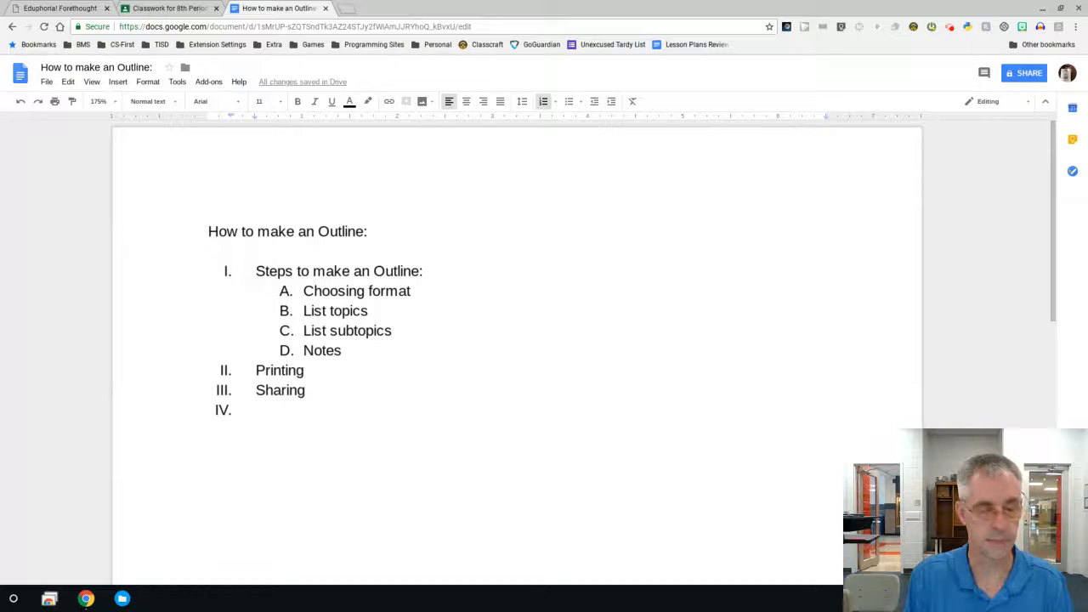
Fill in topic IV with "Shapes and Images" and add an empty topic V
text(ads)
key(BackSpace)
key(BackSpace)
key(BackSpace)
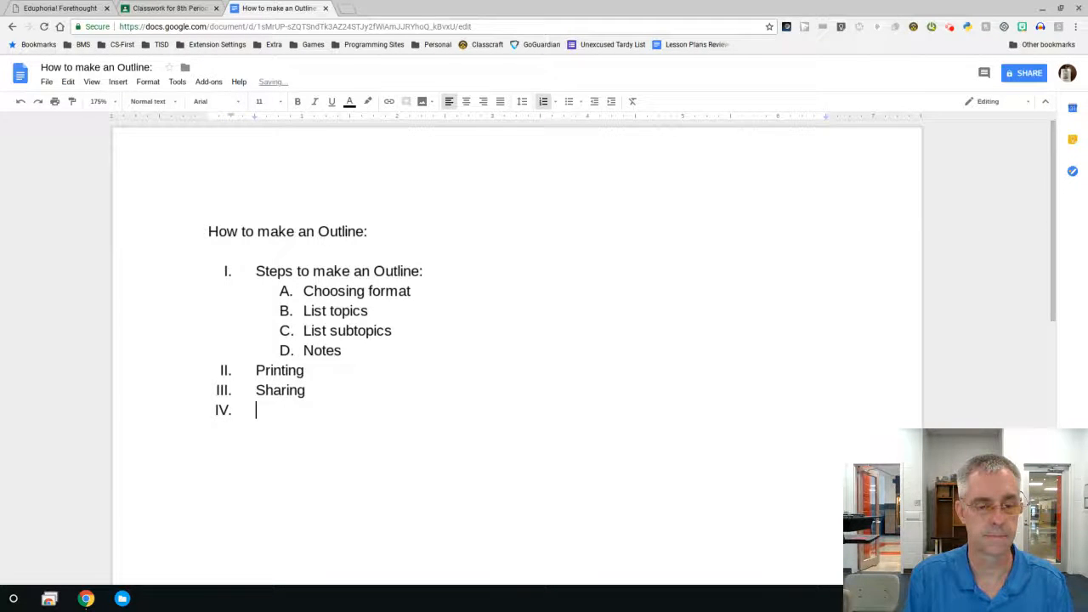
text(Sh)
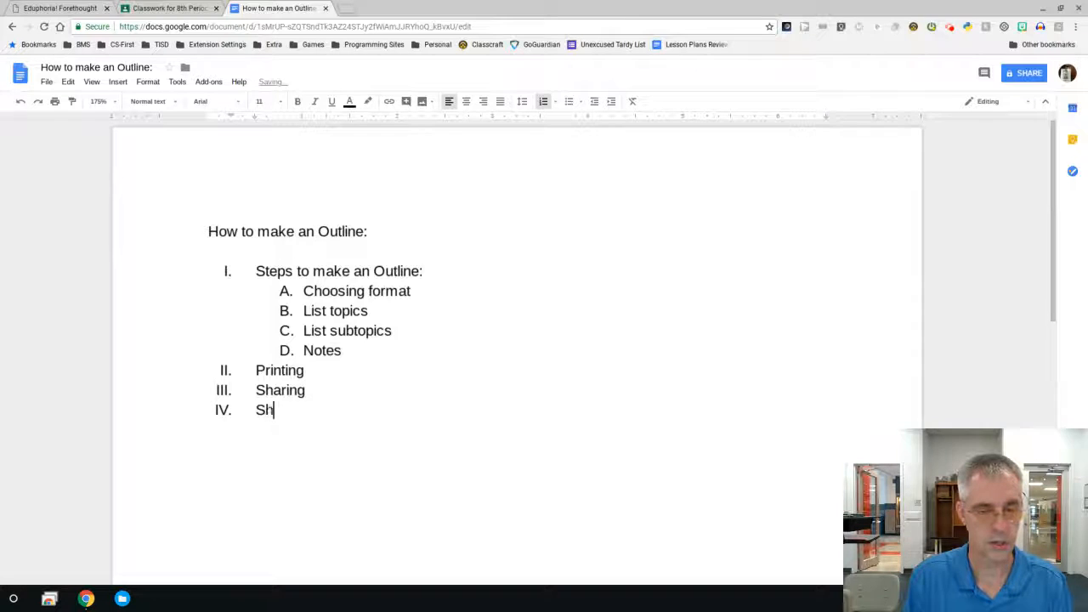
text(ap)
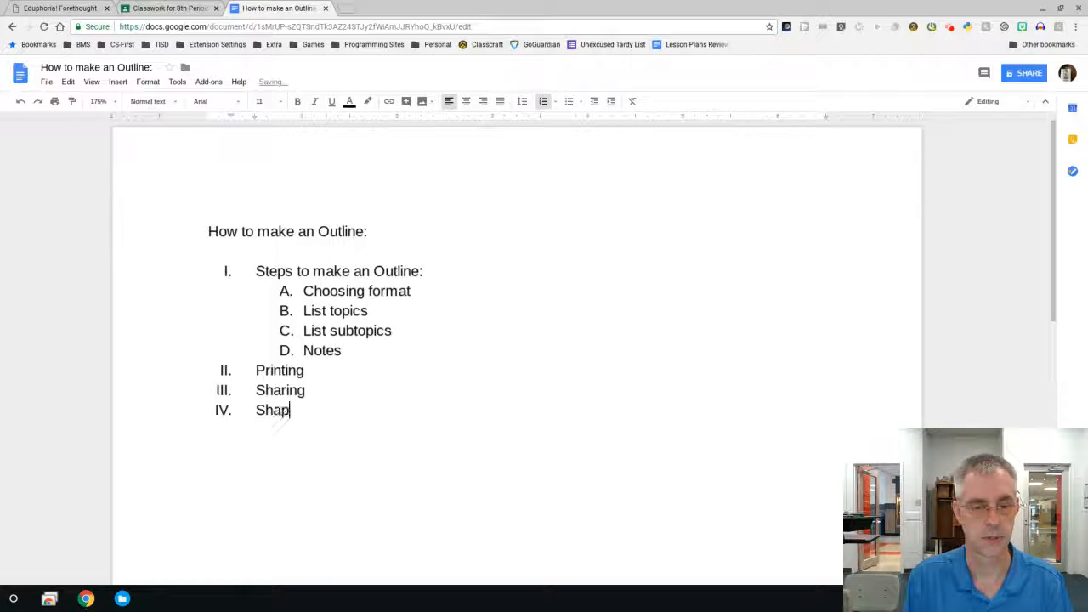
text(es and Images)
key(Return)
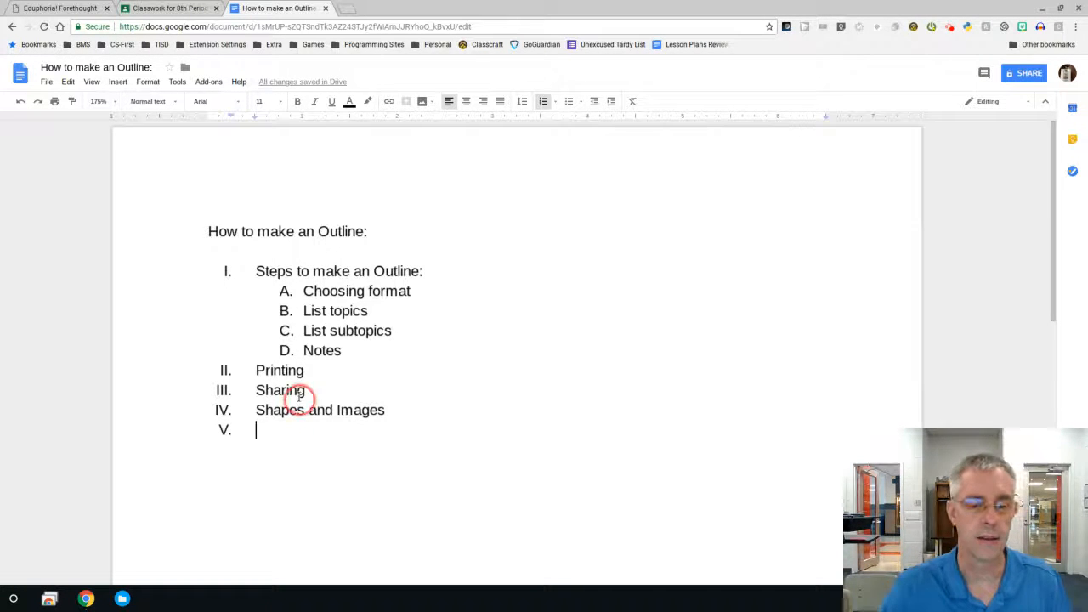
Insert an empty, indented subtopic A under topic II, "Printing"
click(308, 371)
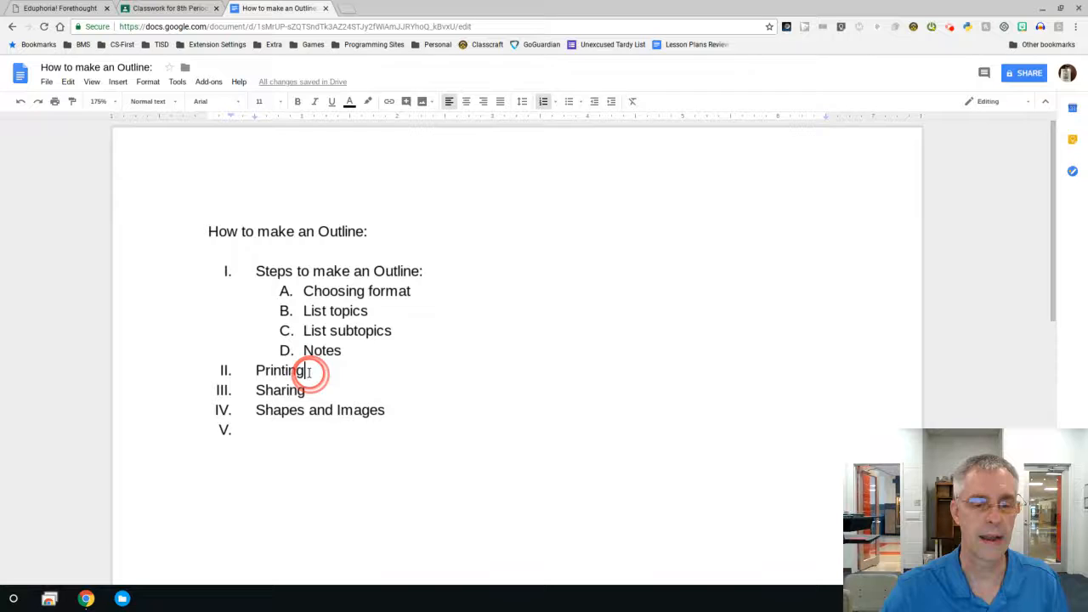
key(Return)
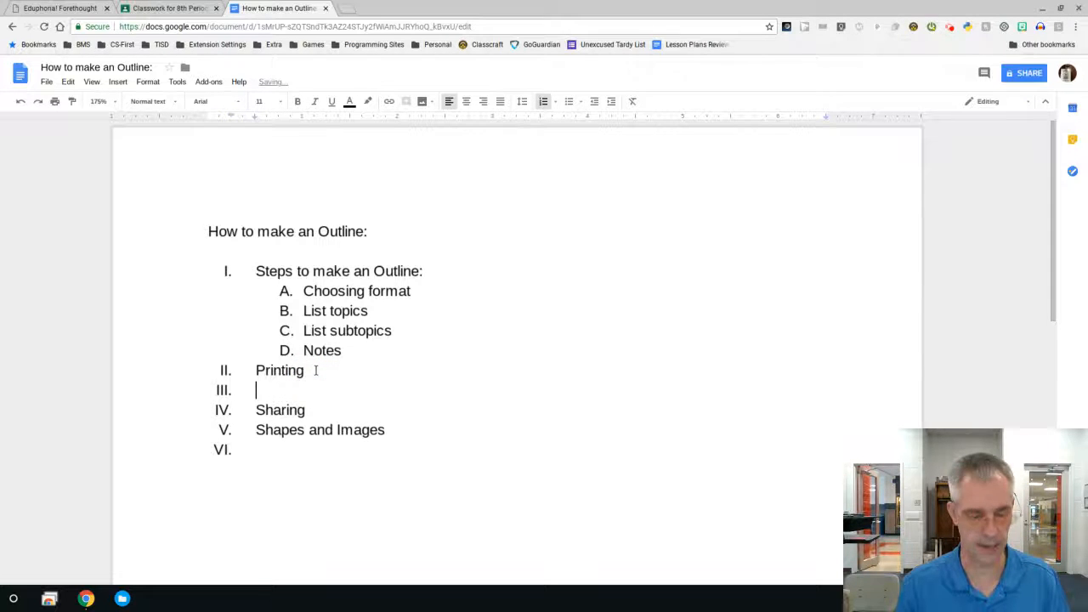
key(Tab)
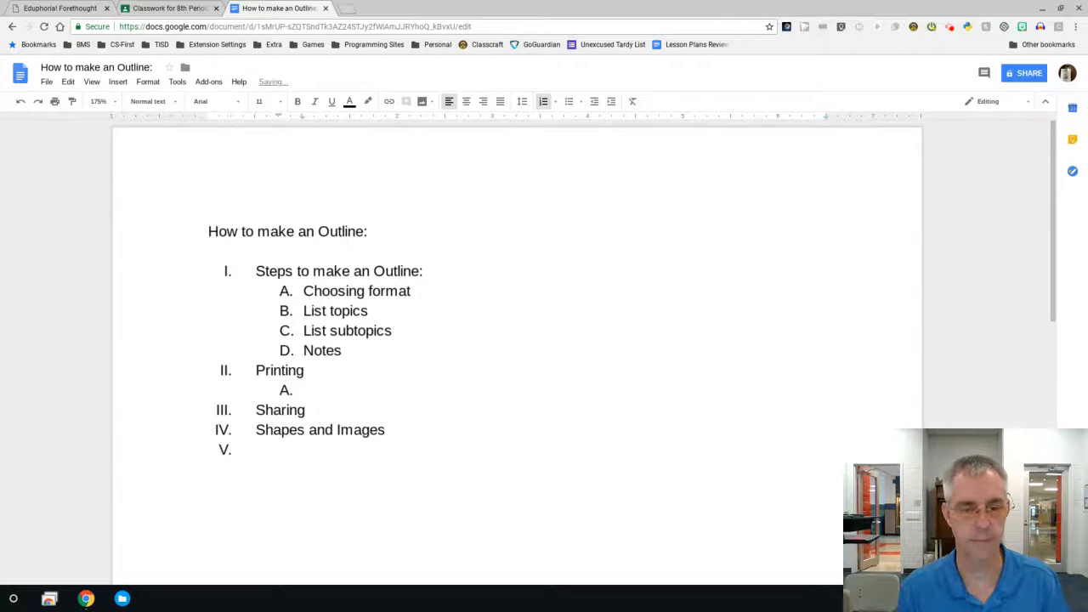
Insert a third-level item 1 reading "Roman Numerial" under subtopic A, "Choosing format", and start item 2
click(415, 291)
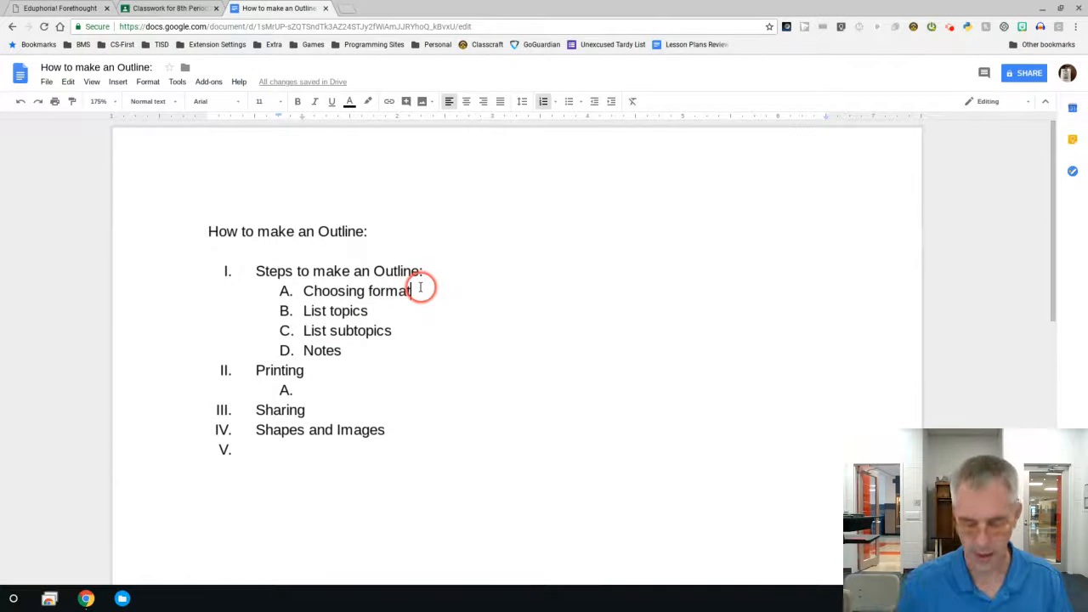
key(Return)
key(Tab)
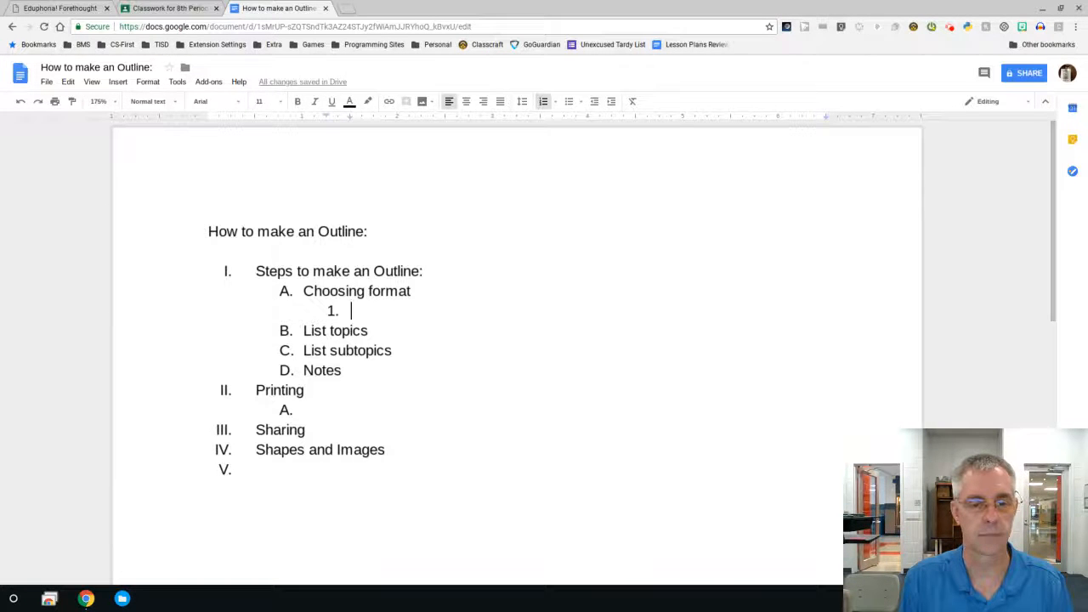
text(Ro)
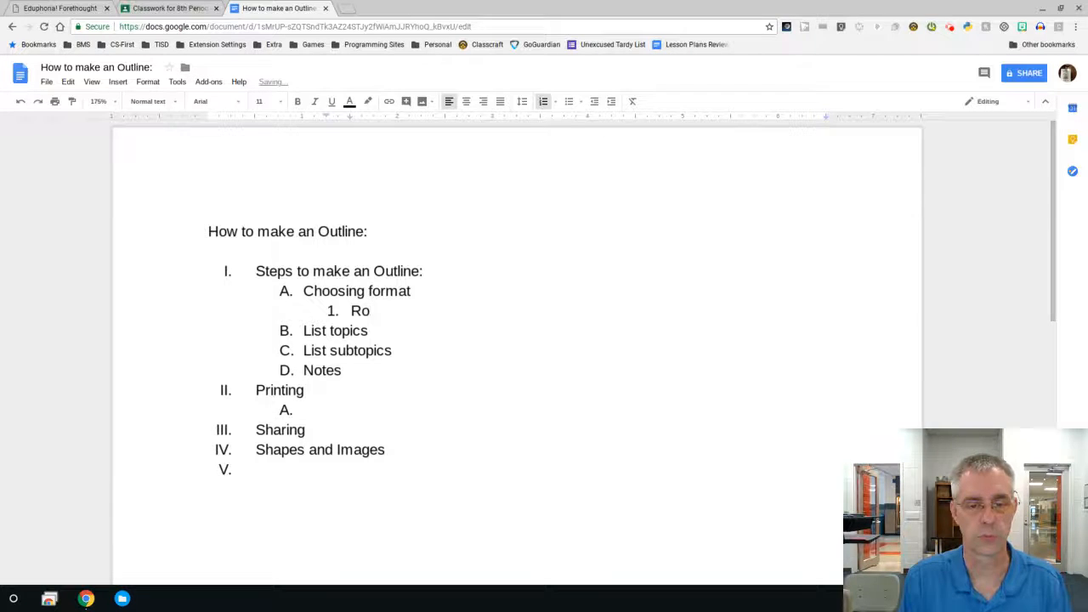
text(man Num)
text(eria)
key(BackSpace)
text(ial)
key(Return)
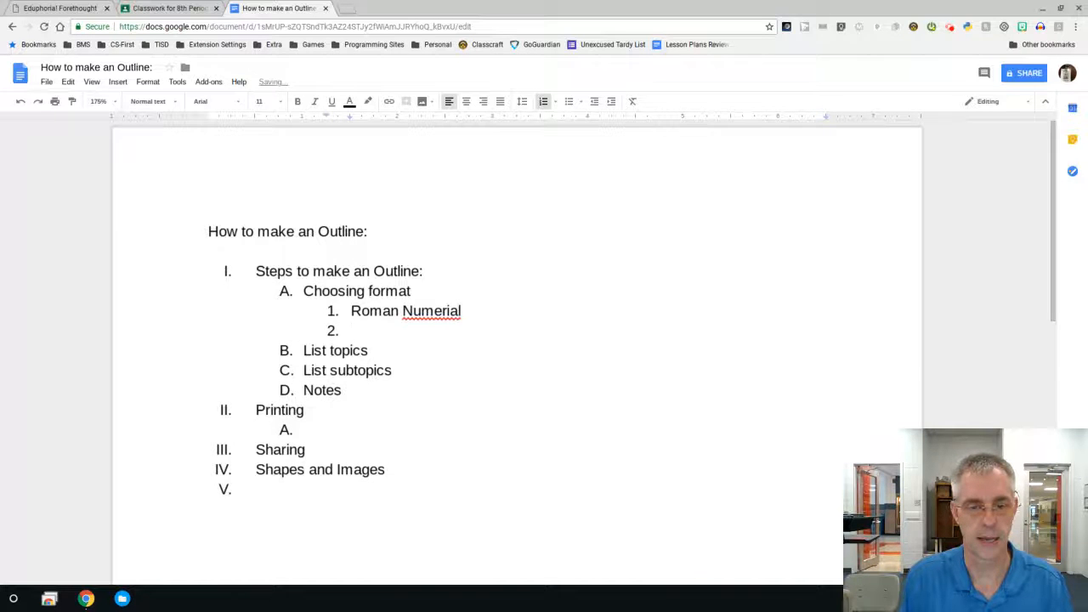
Enter "Bullets" as item 2 and "Numbers" as item 3 under "Choosing format"
text(Bull)
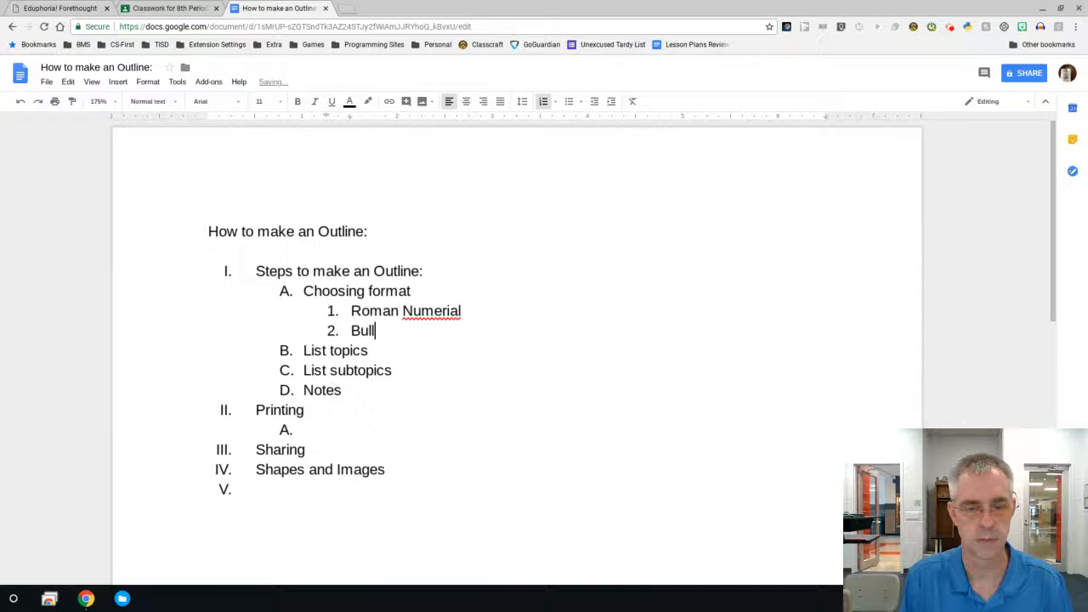
text(ets)
key(Return)
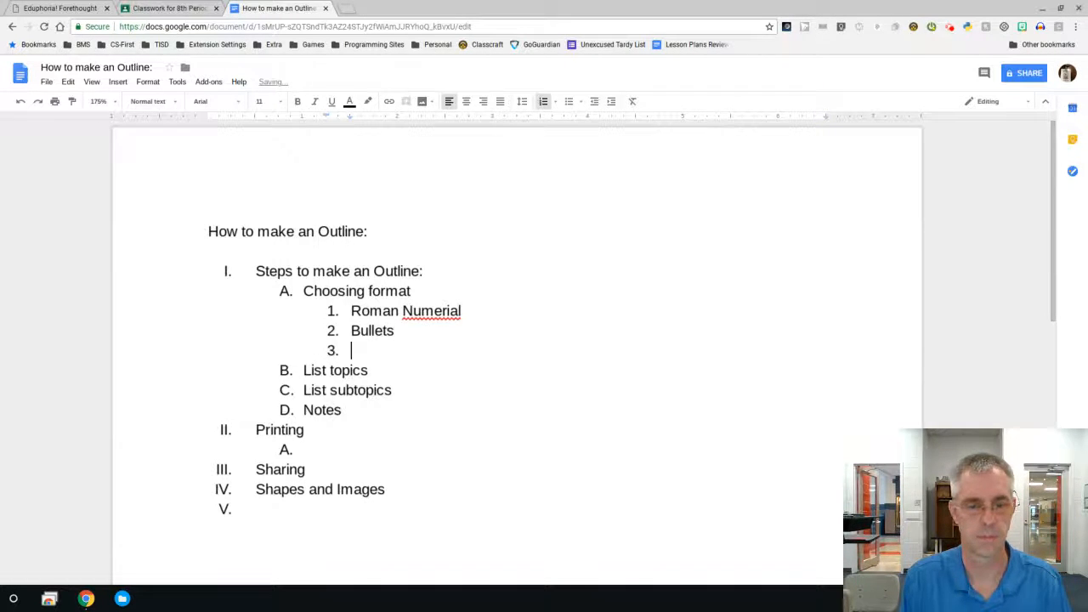
text(Numbers)
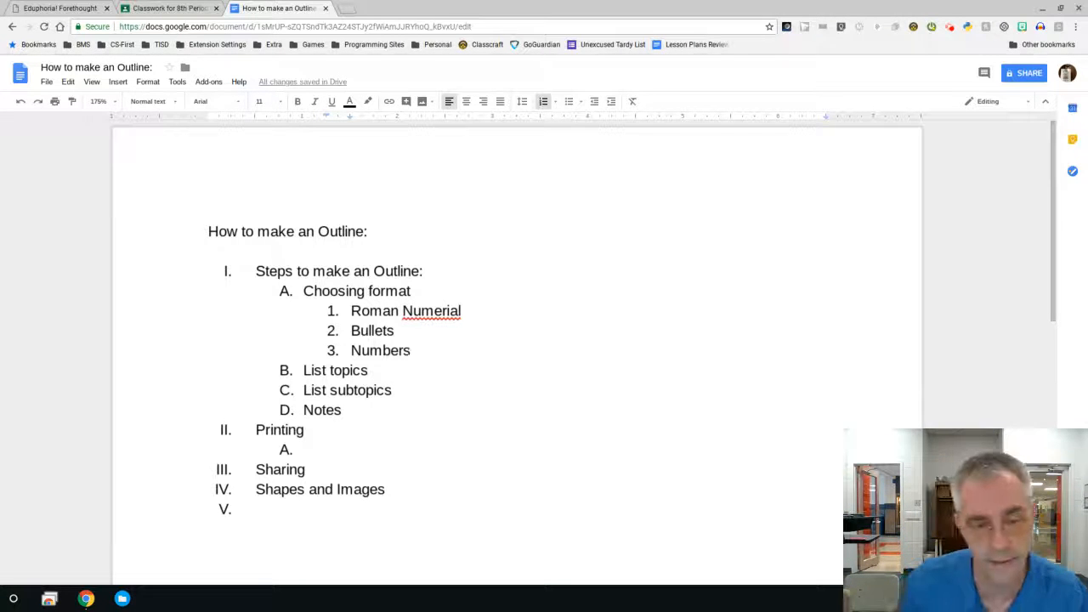
Insert third-level items "Printing" and "Sharing" under subtopic B, "List topics", and start a third item
double_click(374, 370)
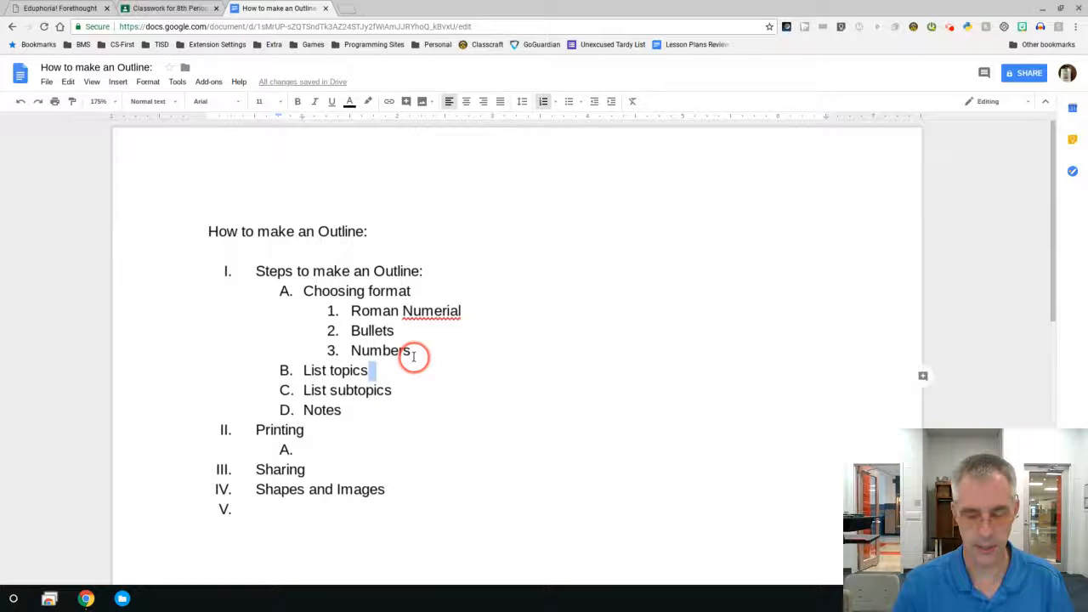
key(Left)
key(Right)
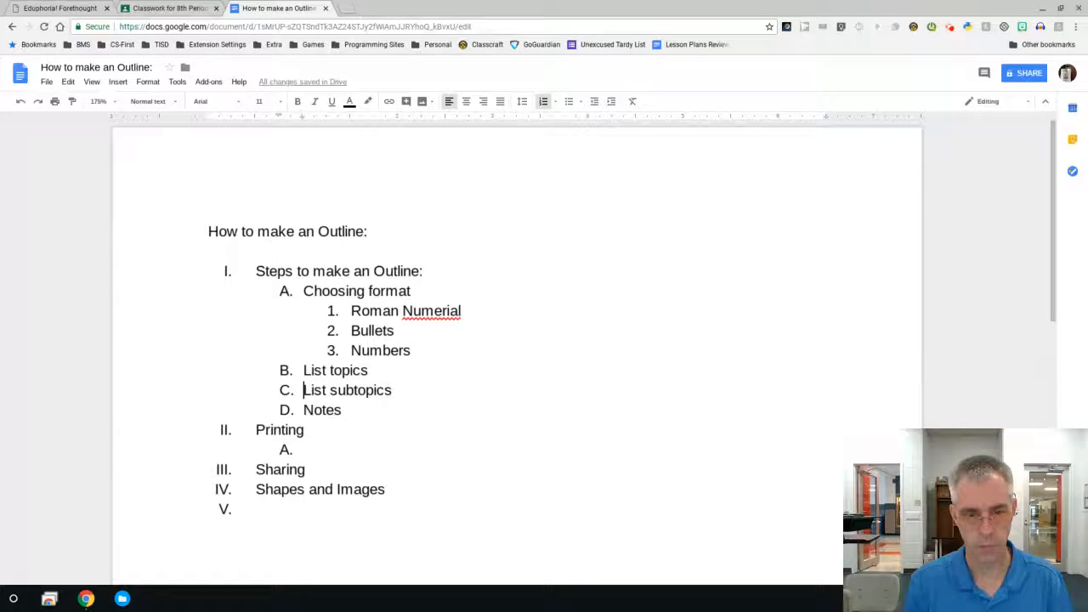
key(Right)
key(Left)
key(Left)
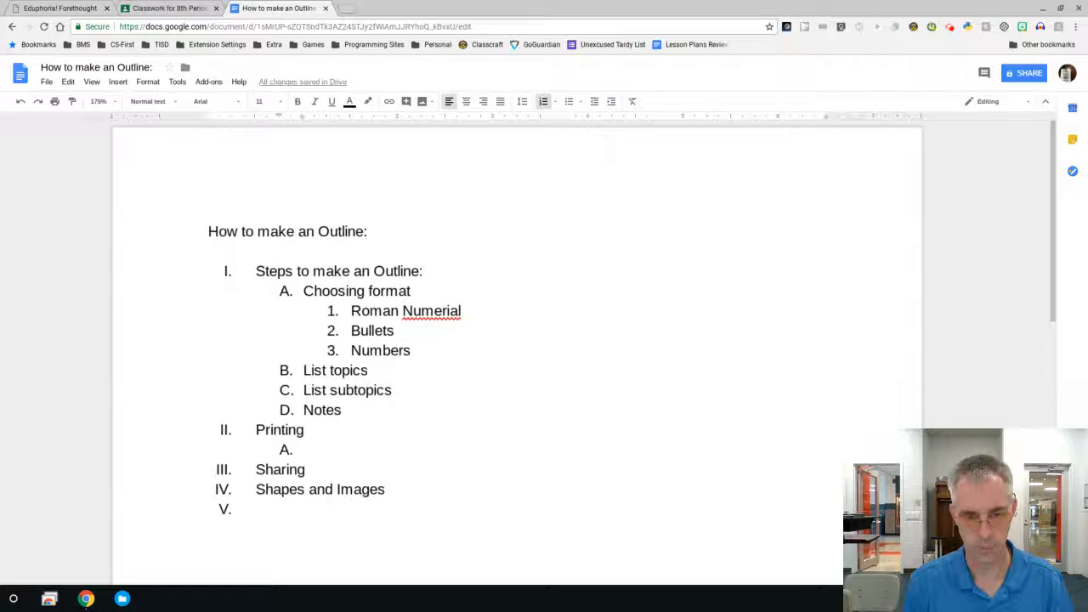
key(Return)
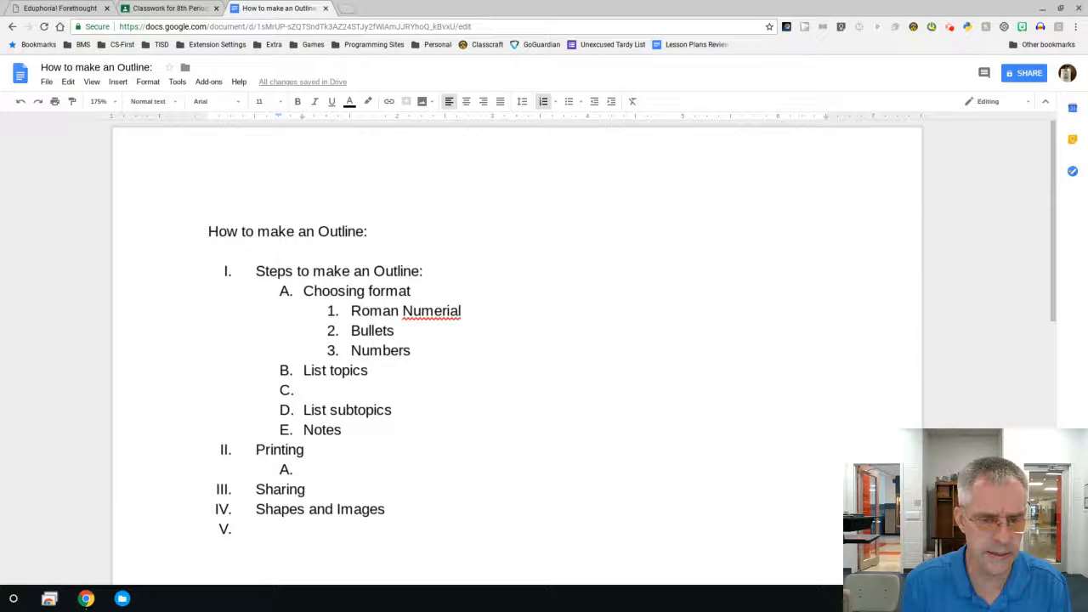
key(Tab)
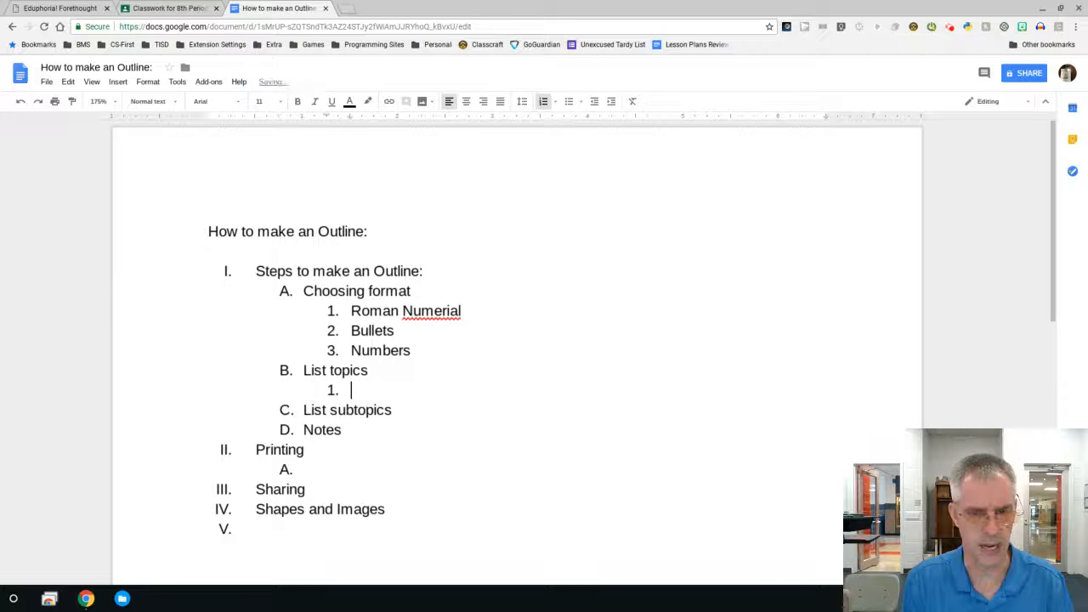
text(P)
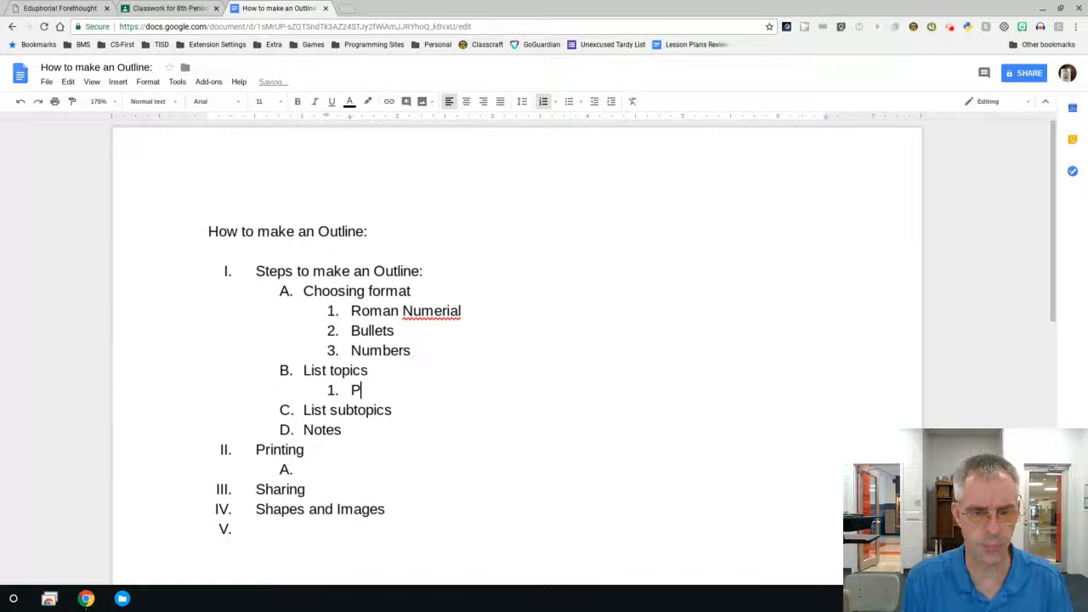
text(rinting)
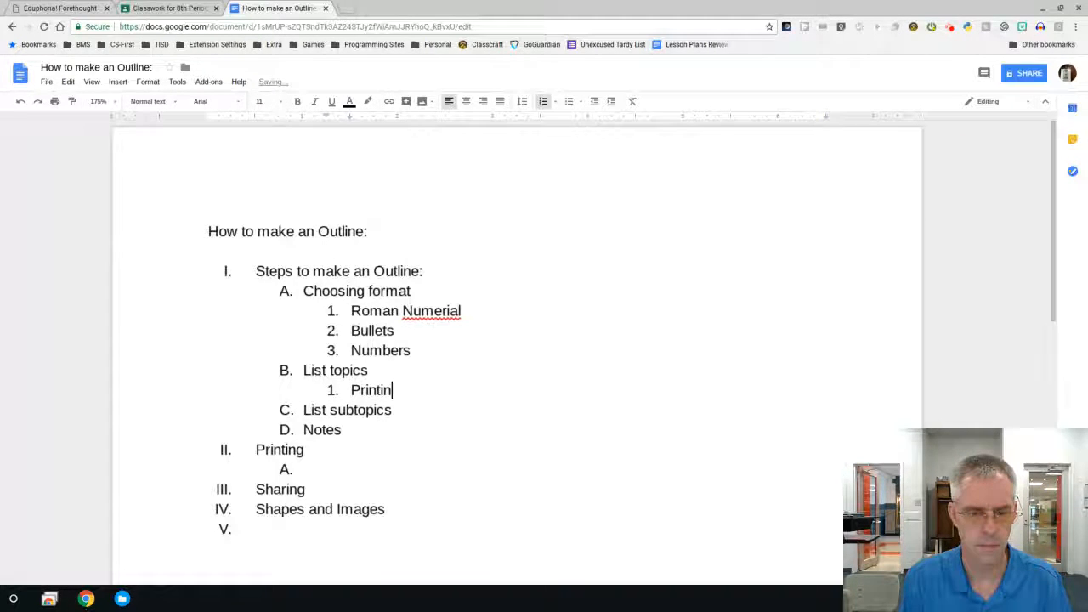
key(Return)
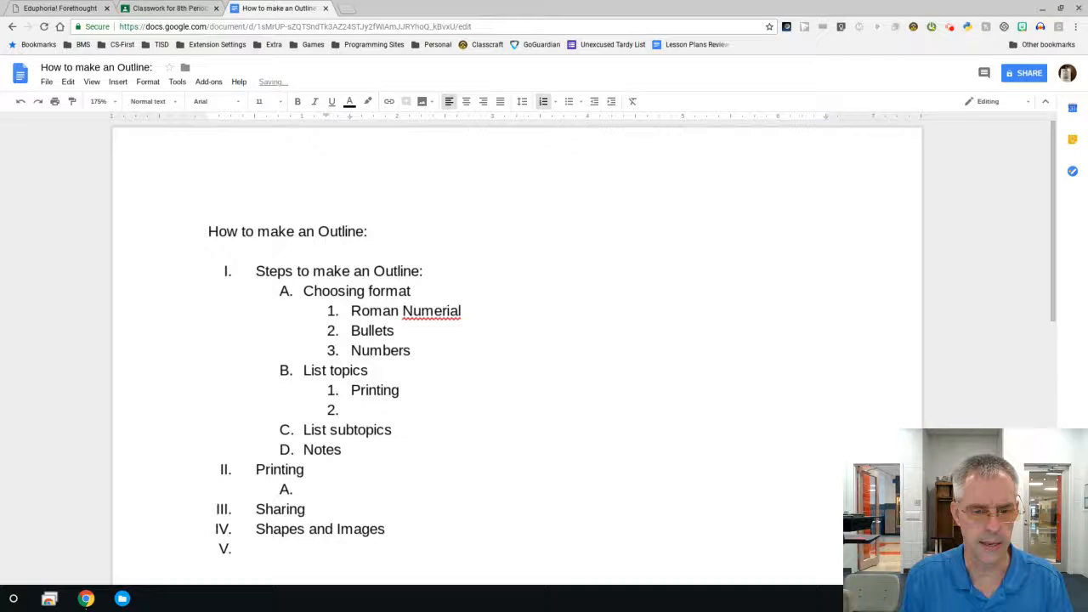
text(Sharing)
key(Return)
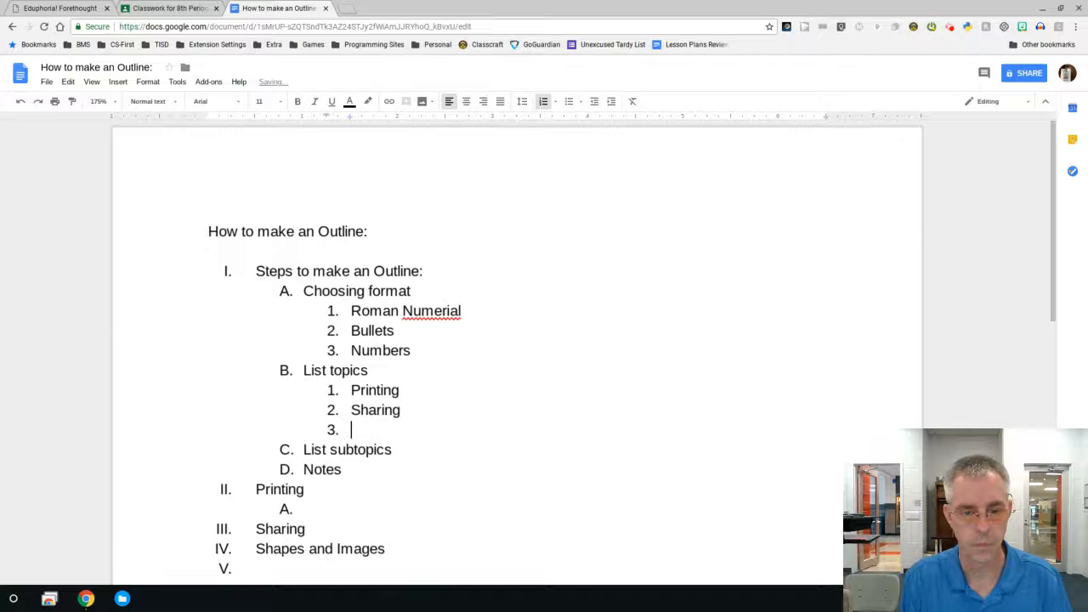
Add fourth-level entries "Teacher", "Student" and "Parent" beneath the "Sharing" item of "List topics"
key(Tab)
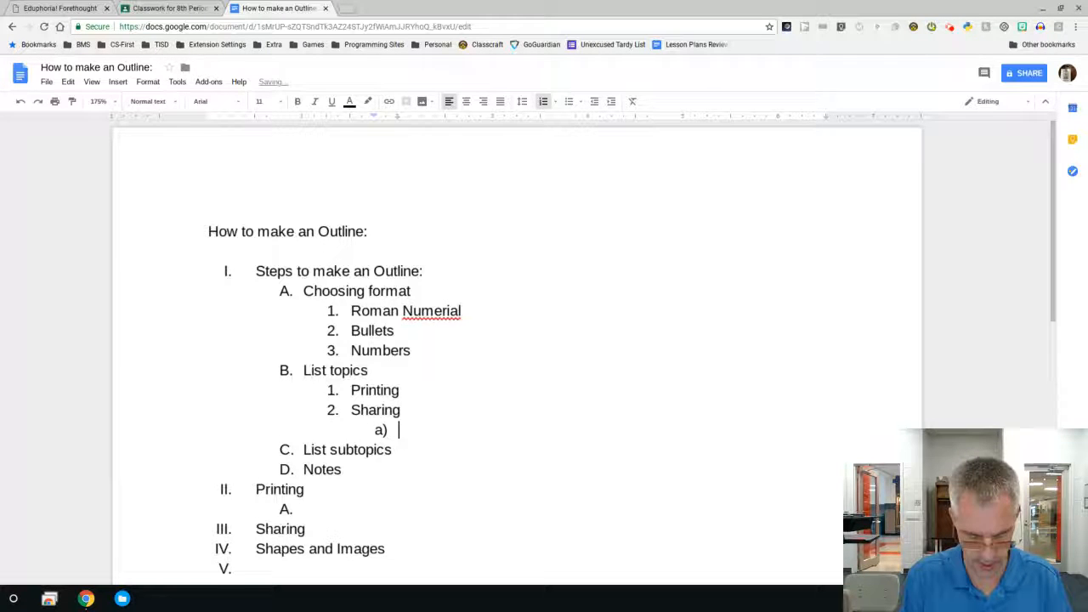
text(Teacher)
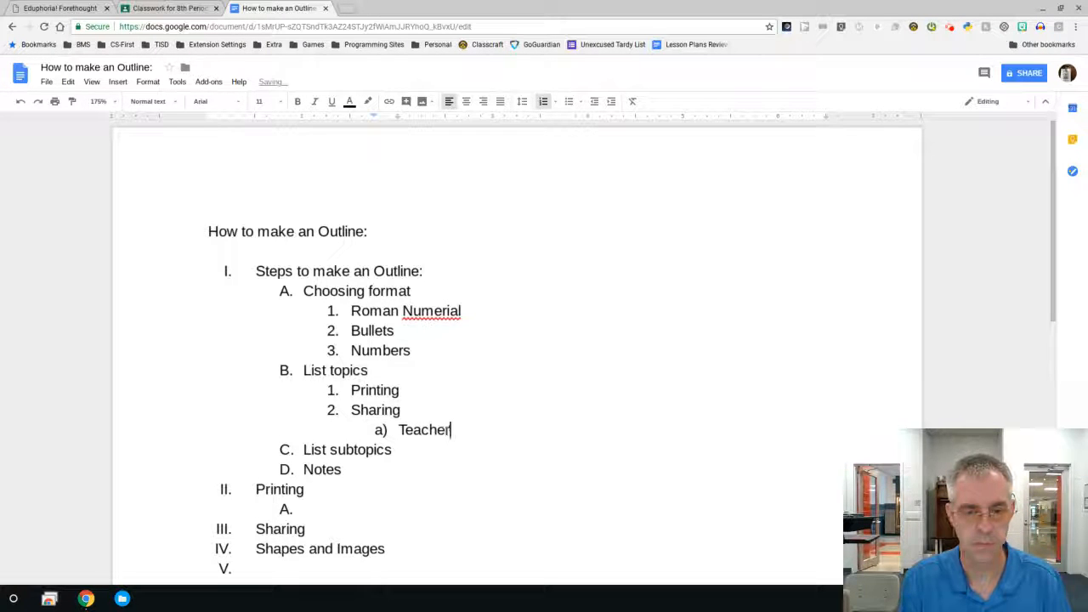
key(Return)
text(Student)
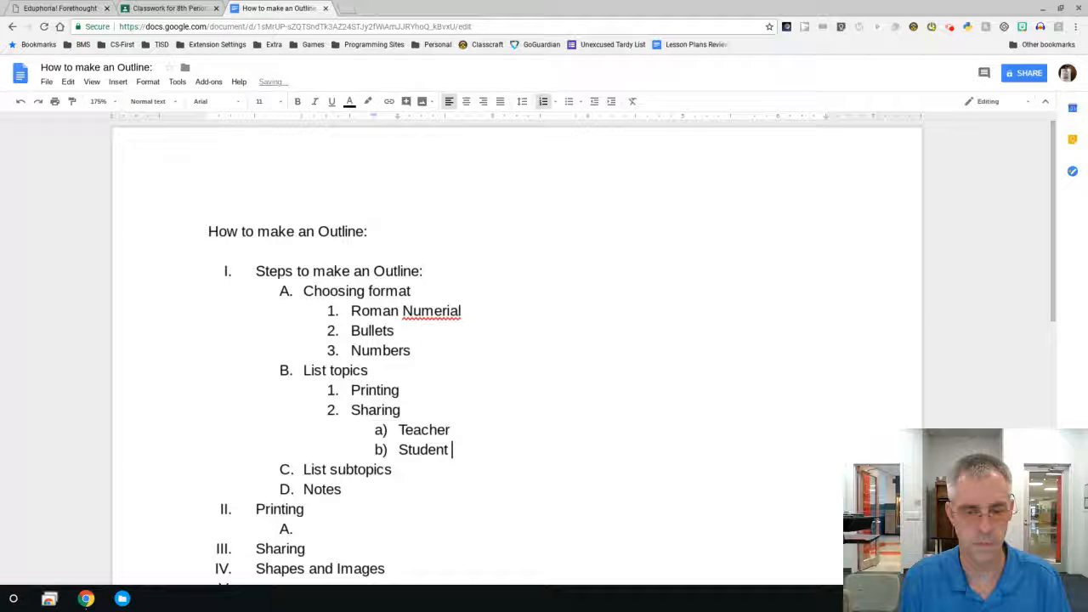
key(BackSpace)
key(Return)
text(Parent)
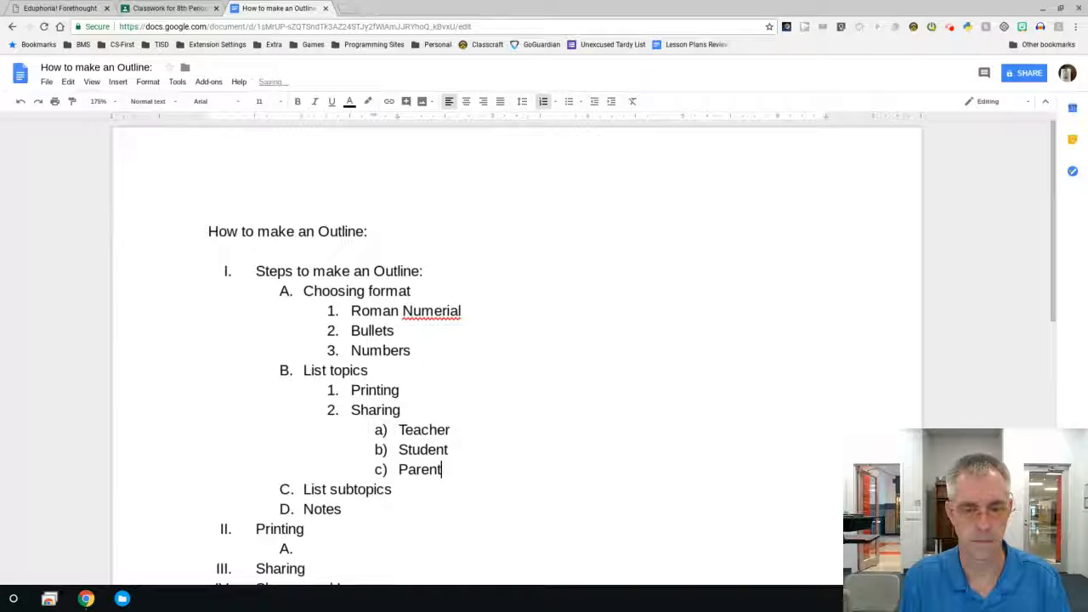
Add "Shapes and Images" after "Parent", moved back out to the third level as item 3 of "List topics"
key(Return)
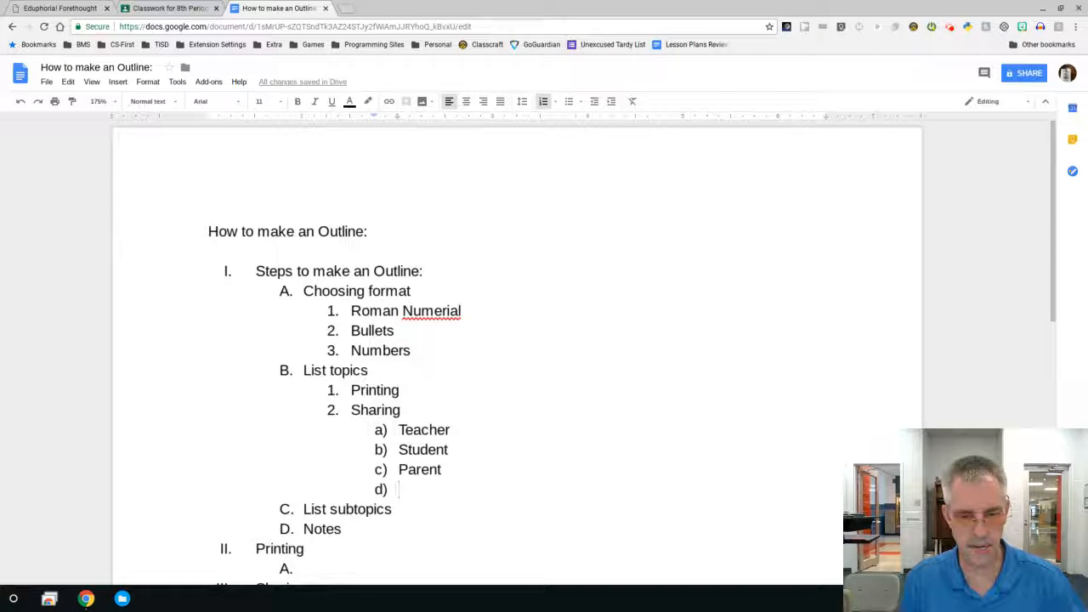
key(shift+Tab)
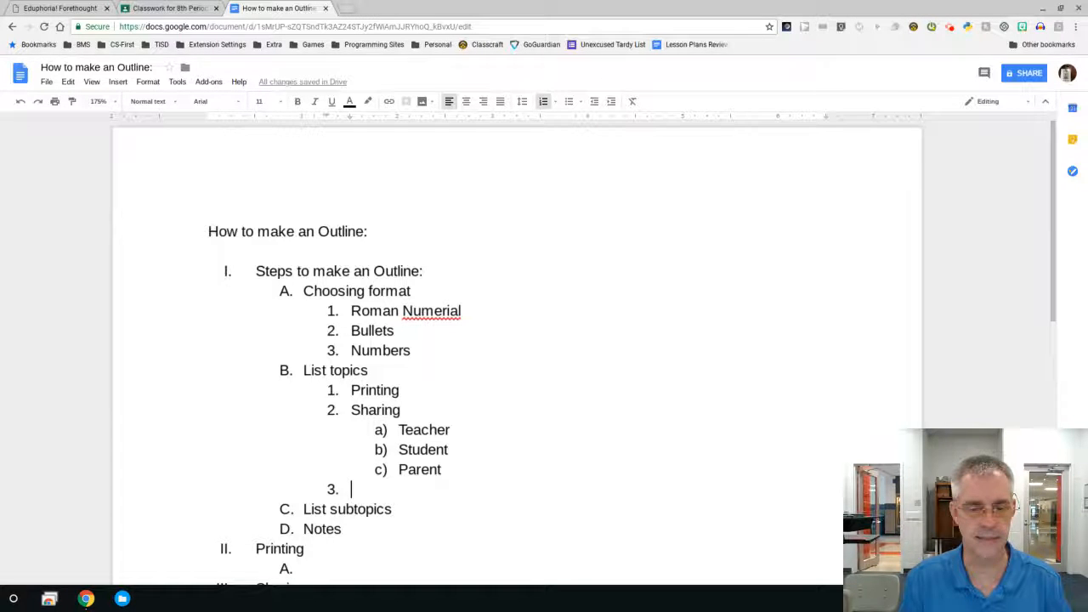
scroll(415, 357, down, 1)
scroll(415, 357, down, 2)
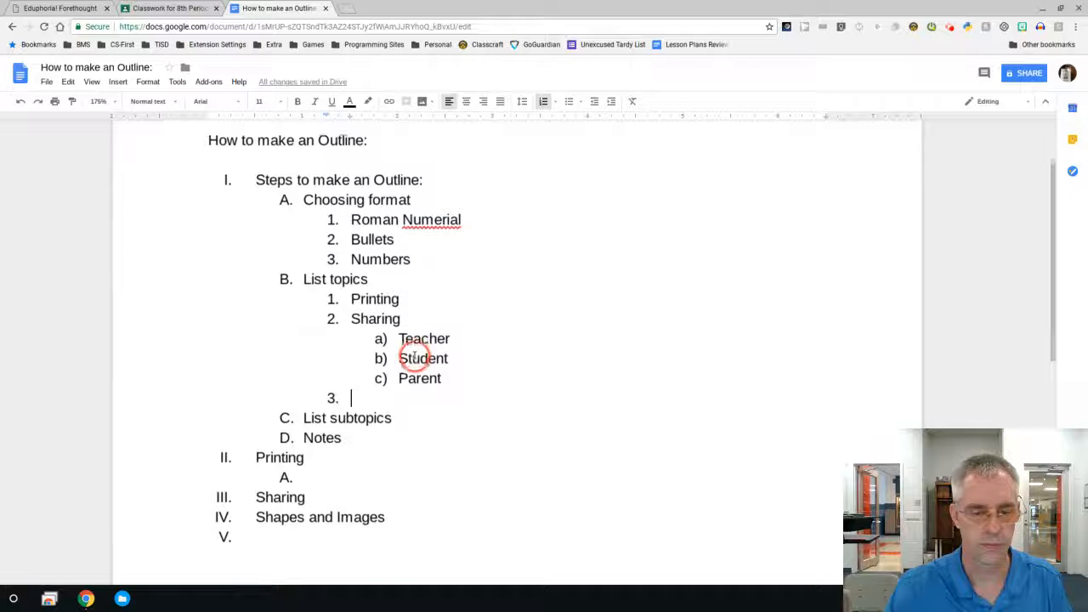
text(Shapes and )
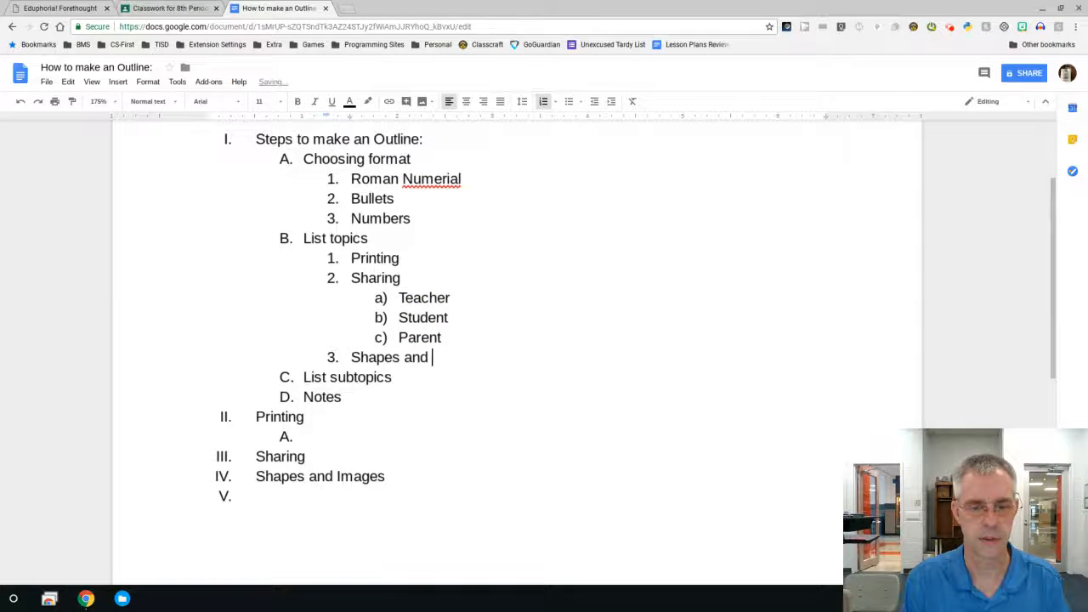
text(Images)
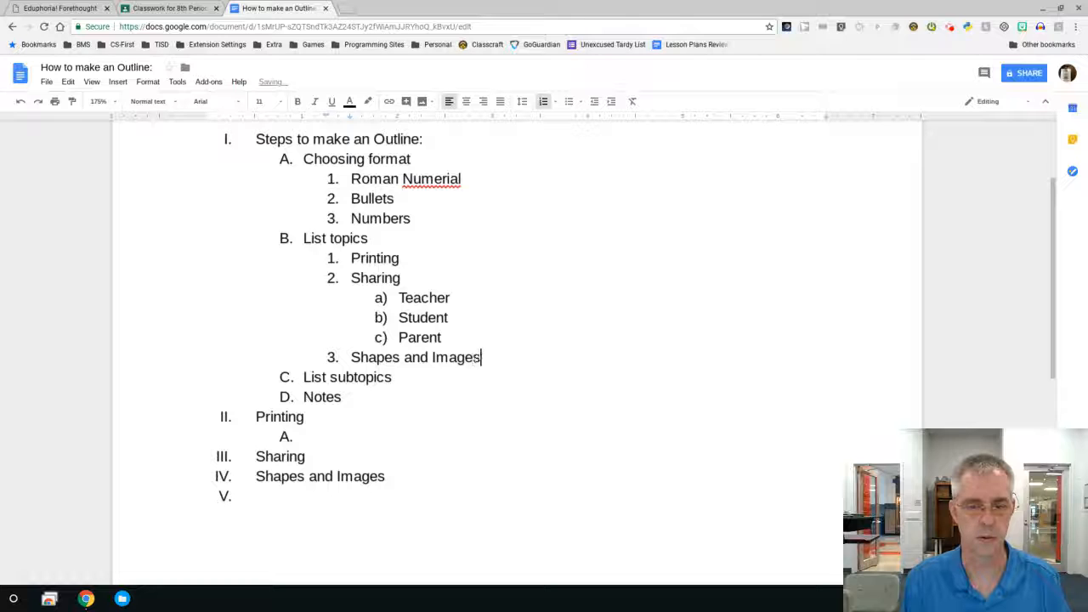
Add a fourth-level entry a) reading "Insert" beneath item 3, "Shapes and Images"
key(Return)
key(Tab)
text(Insert)
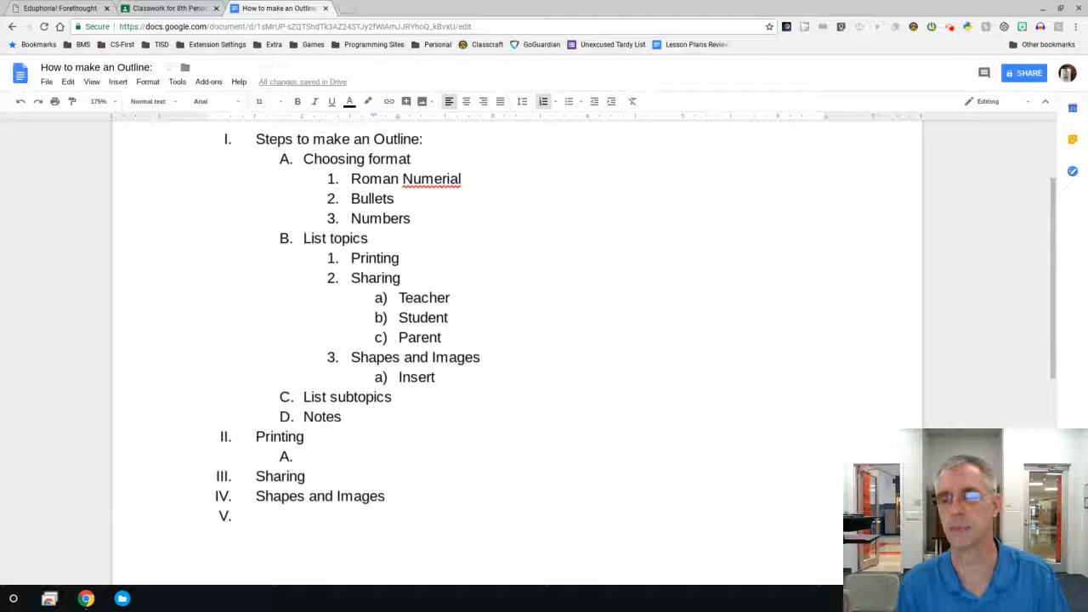
Switch to the window with the "Lesson Plans Review Notes:" document
key(alt+Tab)
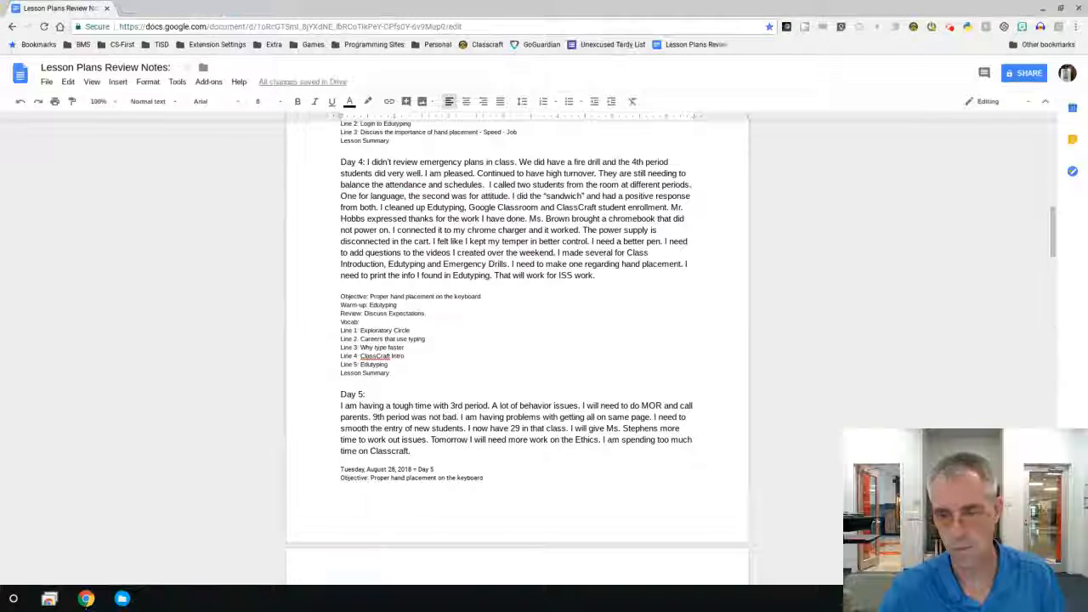